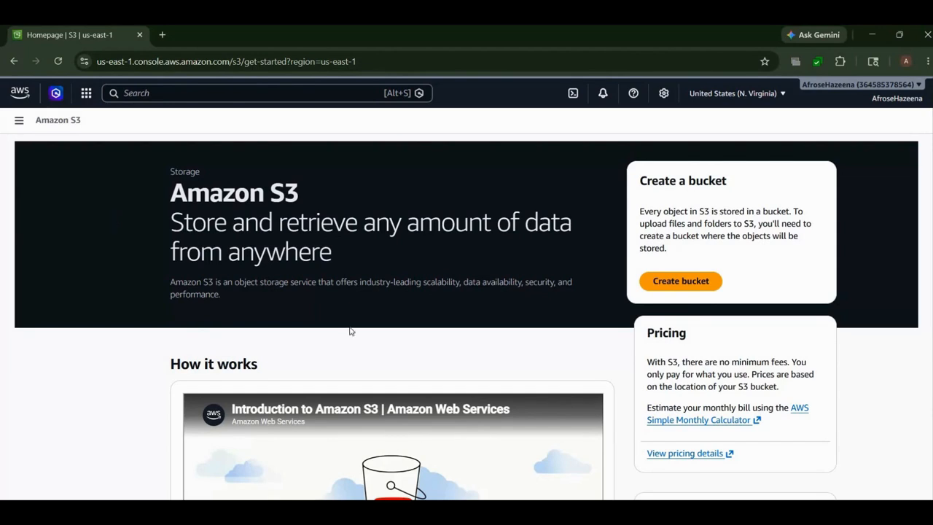
# - Start creating a general purpose bucket and set its namespace to Account Regional namespace
pyautogui.click(676, 284)
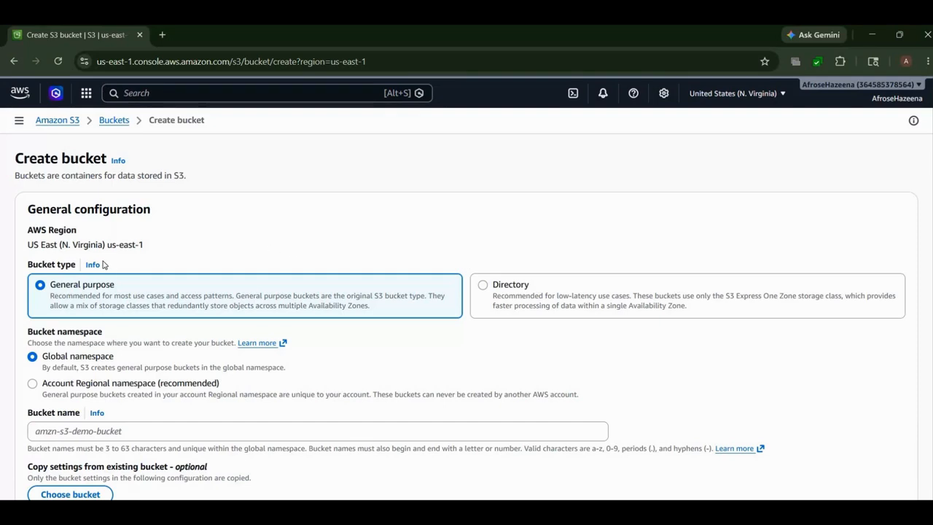
pyautogui.scroll(-1, 103, 265)
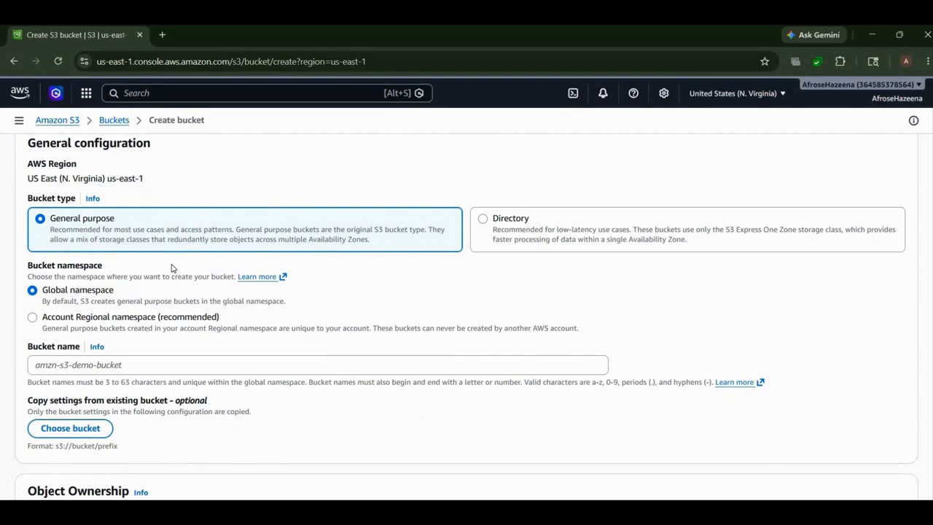
pyautogui.scroll(1, 173, 269)
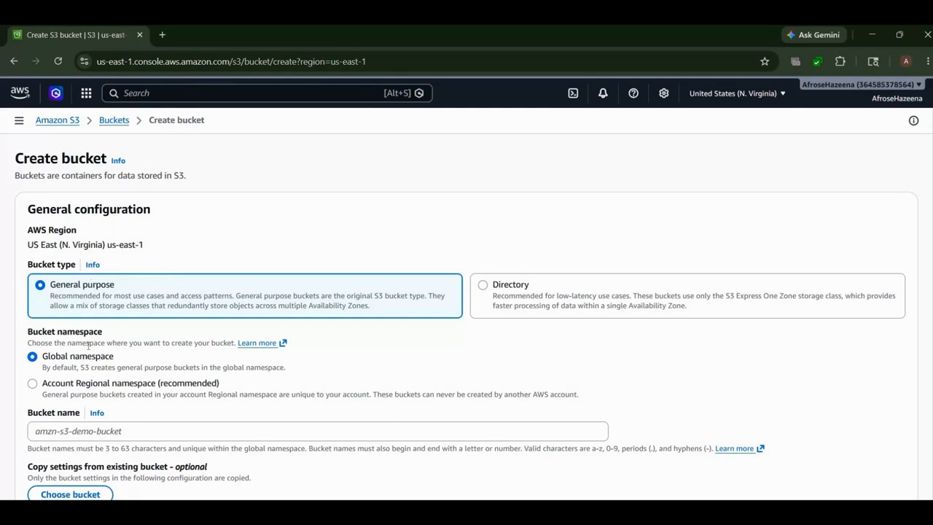
pyautogui.scroll(-2, 88, 346)
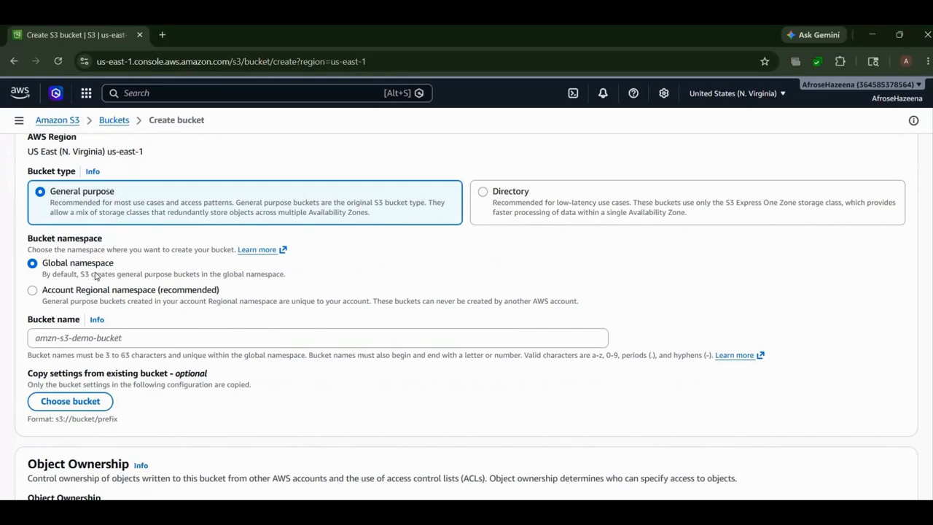
pyautogui.click(112, 336)
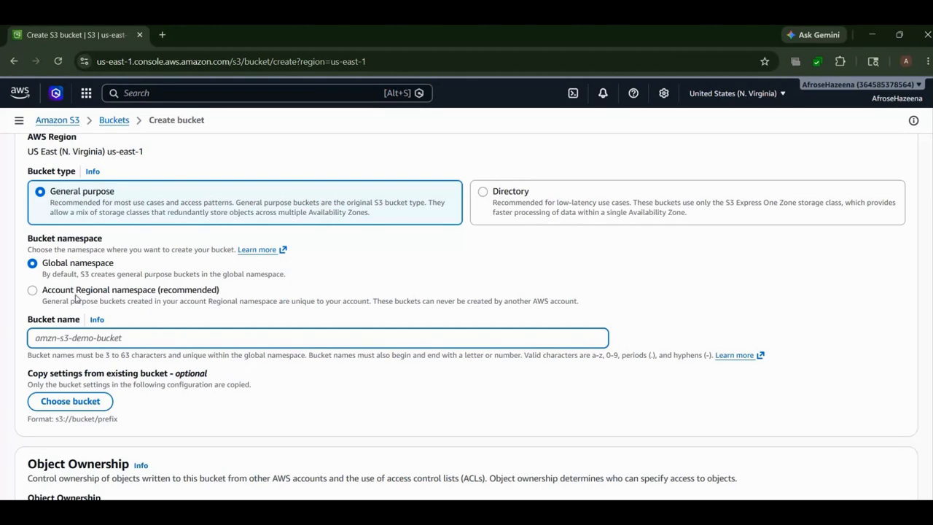
pyautogui.click(35, 291)
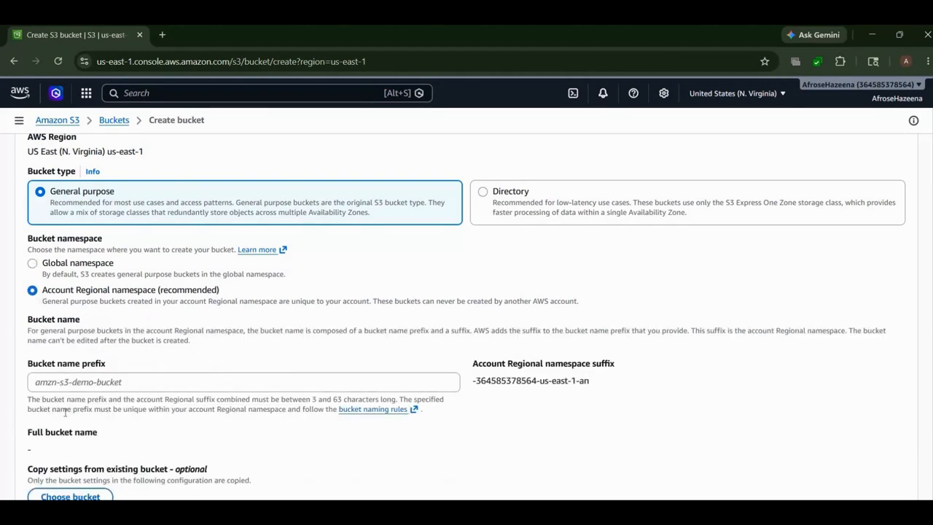
# - Enter demo-bucket as the bucket name prefix
pyautogui.click(65, 382)
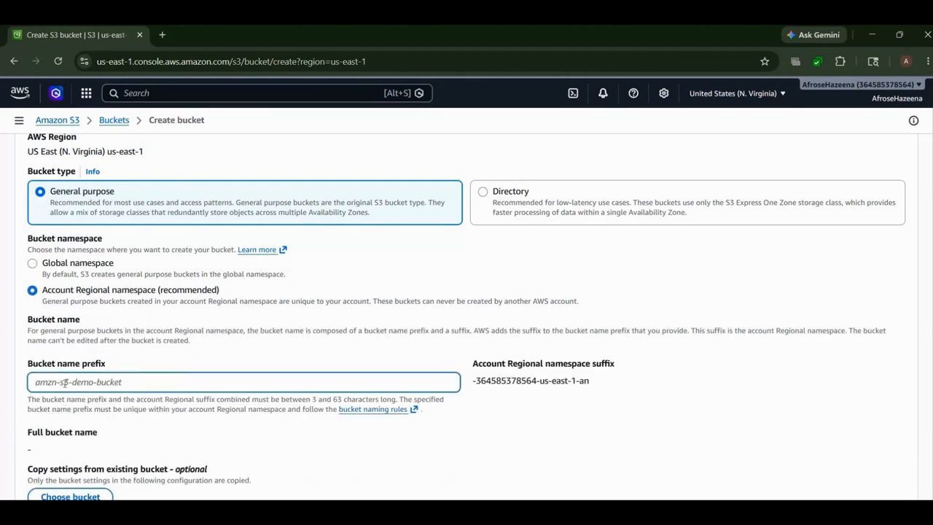
pyautogui.write('demo')
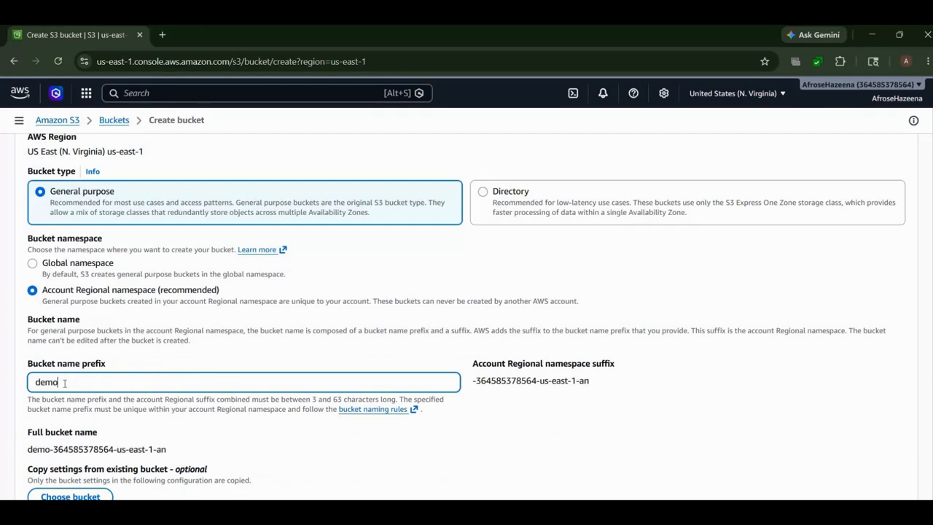
pyautogui.write('-')
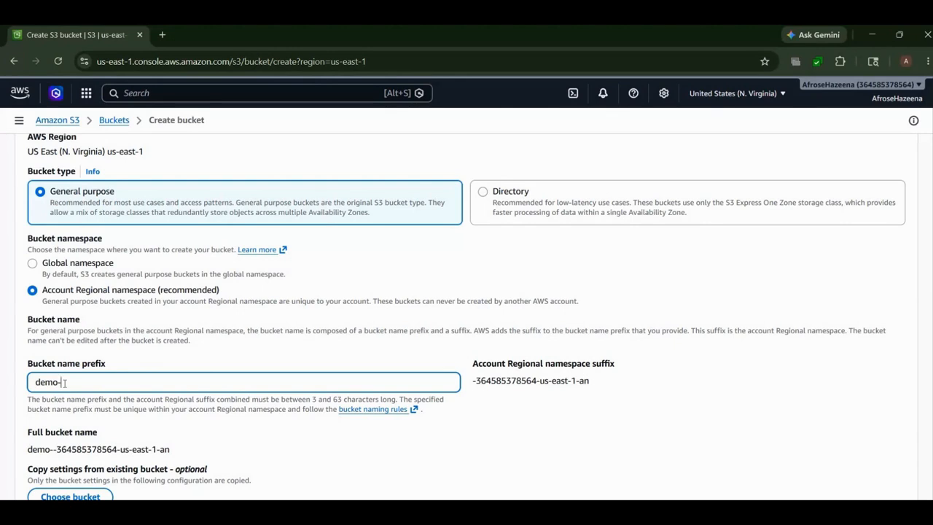
pyautogui.write('b')
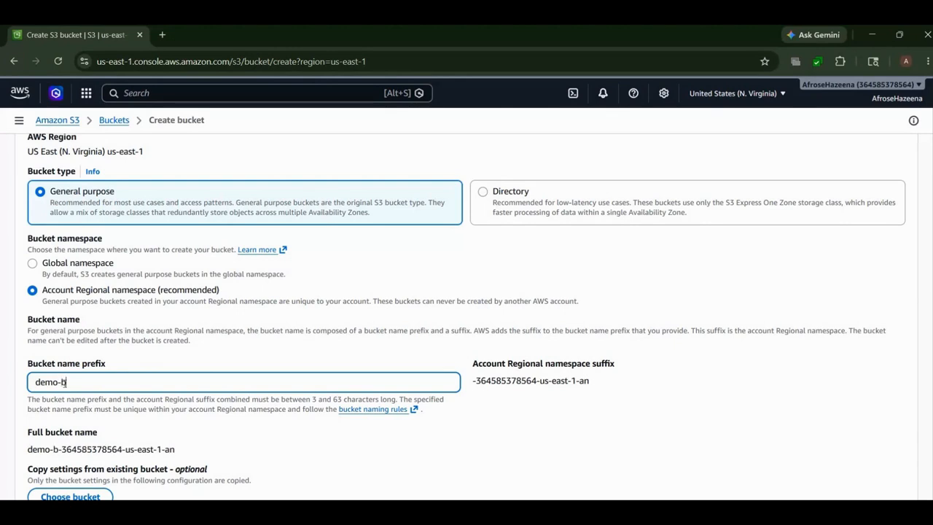
pyautogui.write('ucket')
# - Review the remaining settings and create the bucket with the default ownership, public access, versioning and encryption options
pyautogui.scroll(-5, 62, 382)
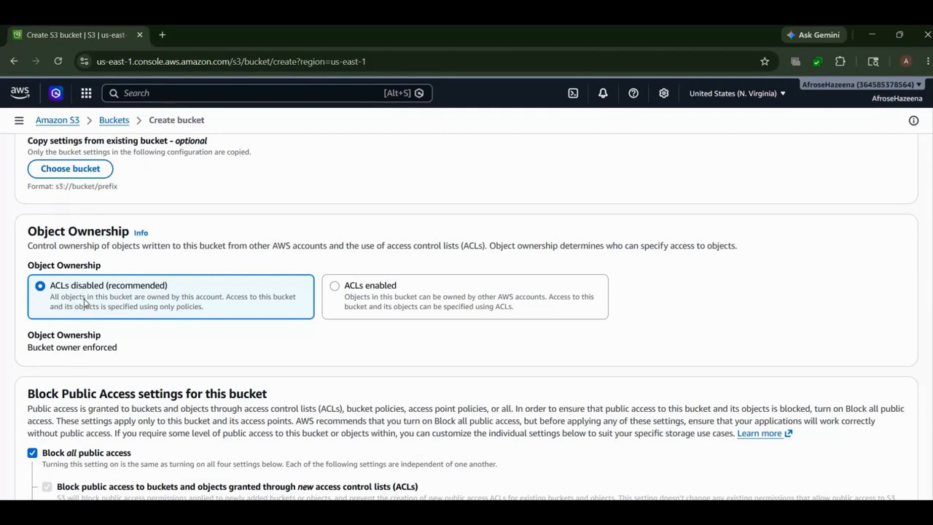
pyautogui.scroll(-3, 84, 303)
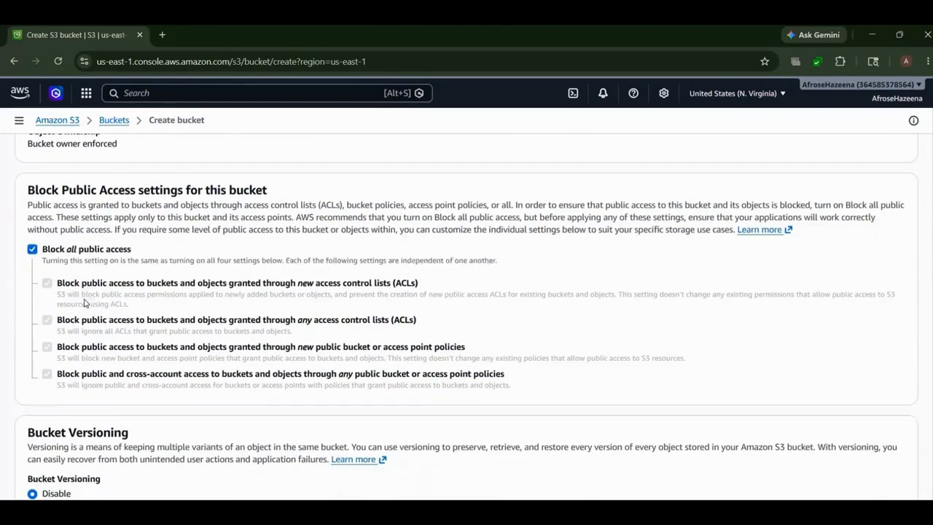
pyautogui.scroll(-1, 84, 302)
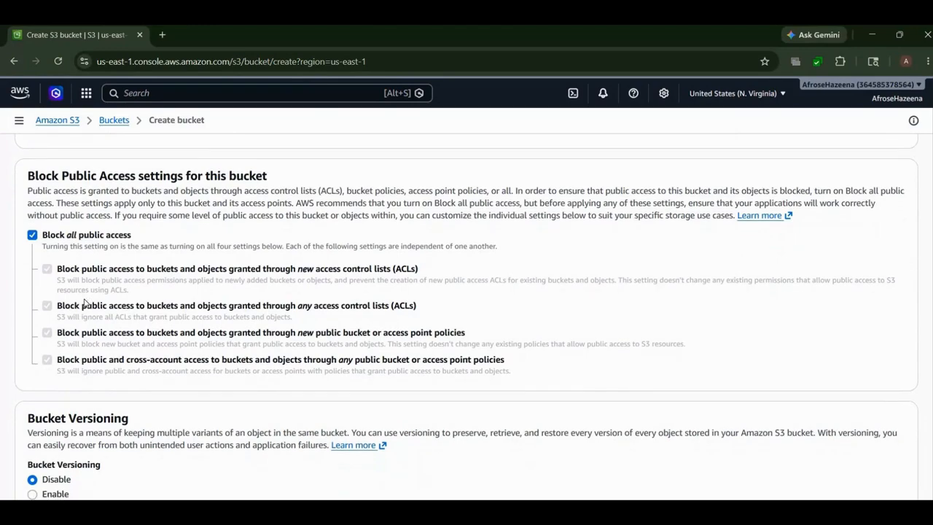
pyautogui.scroll(-6, 84, 302)
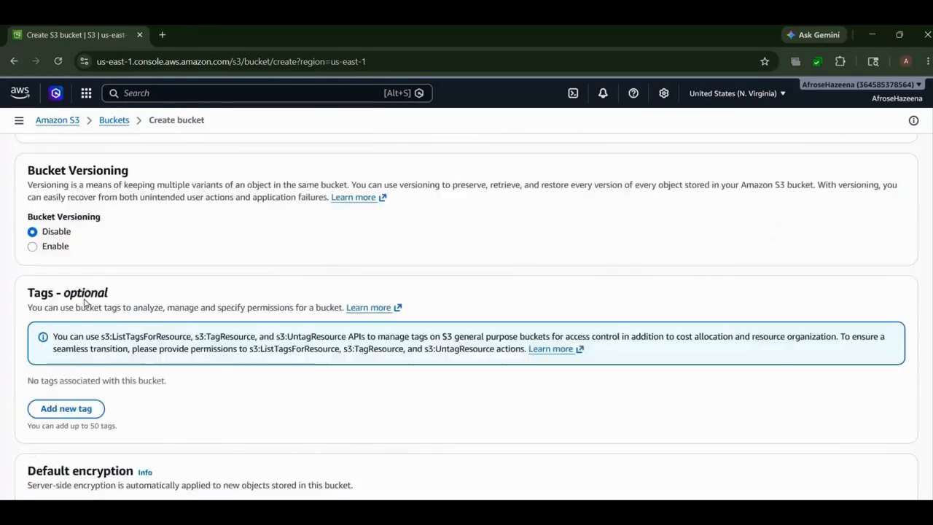
pyautogui.scroll(11, 85, 298)
pyautogui.scroll(4, 85, 299)
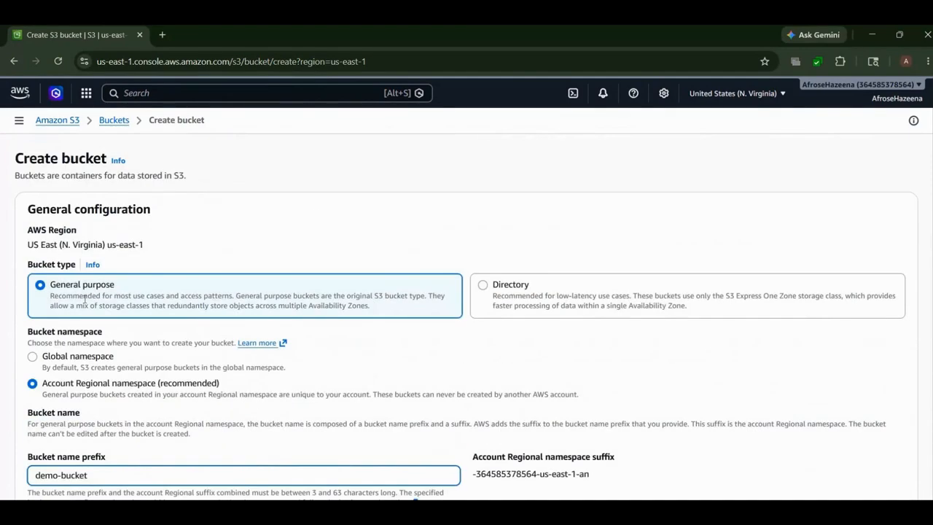
pyautogui.scroll(-13, 84, 301)
pyautogui.scroll(-3, 85, 303)
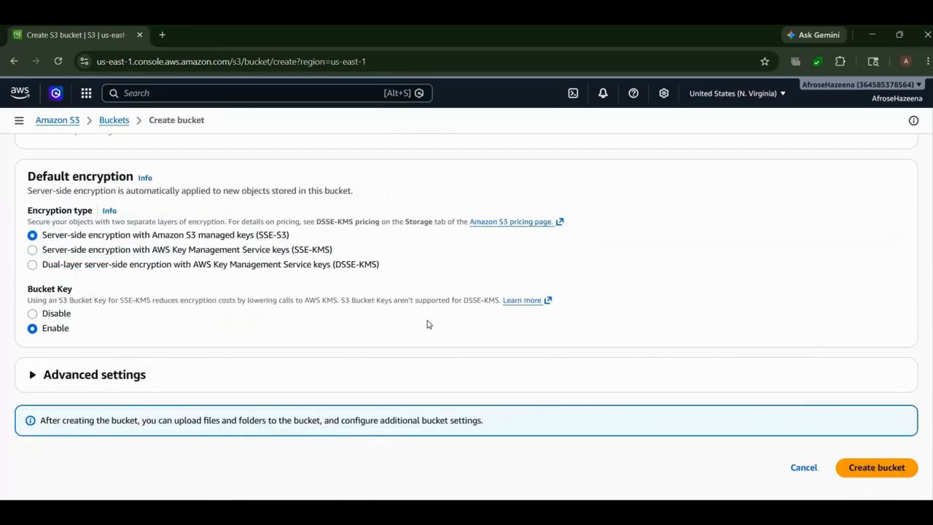
pyautogui.click(856, 472)
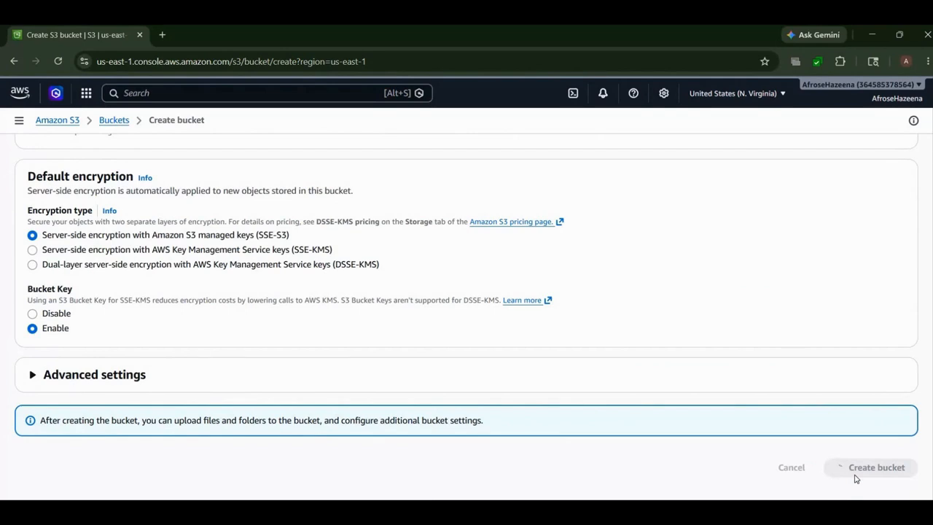
# - Open the new demo-bucket bucket from the list of general purpose buckets
pyautogui.click(114, 120)
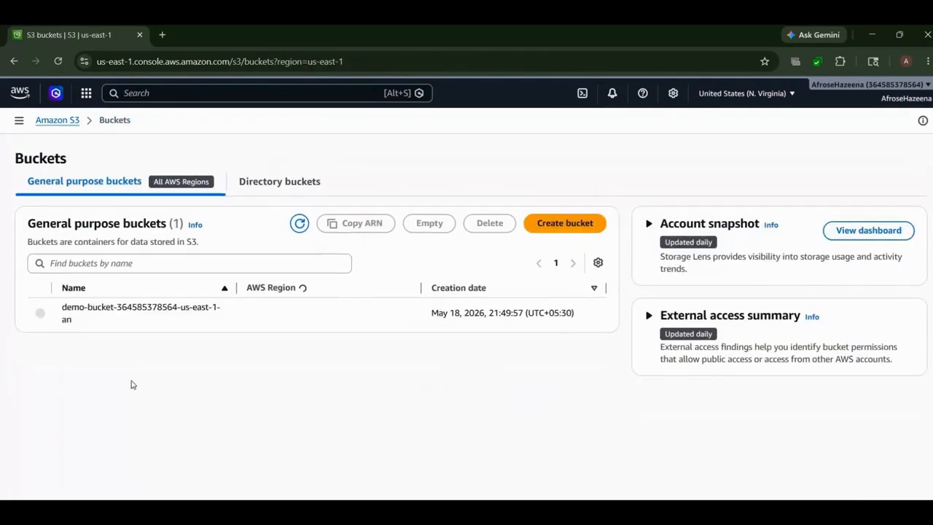
pyautogui.click(86, 310)
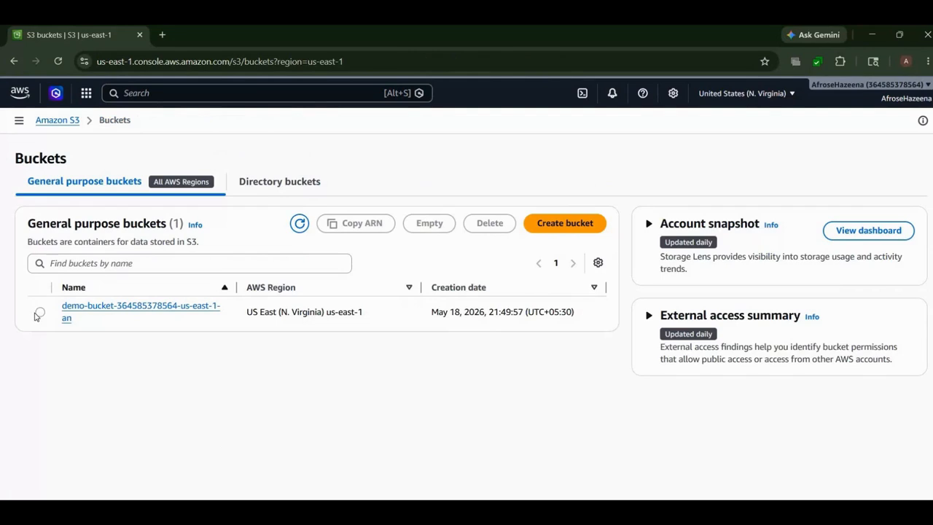
pyautogui.click(85, 312)
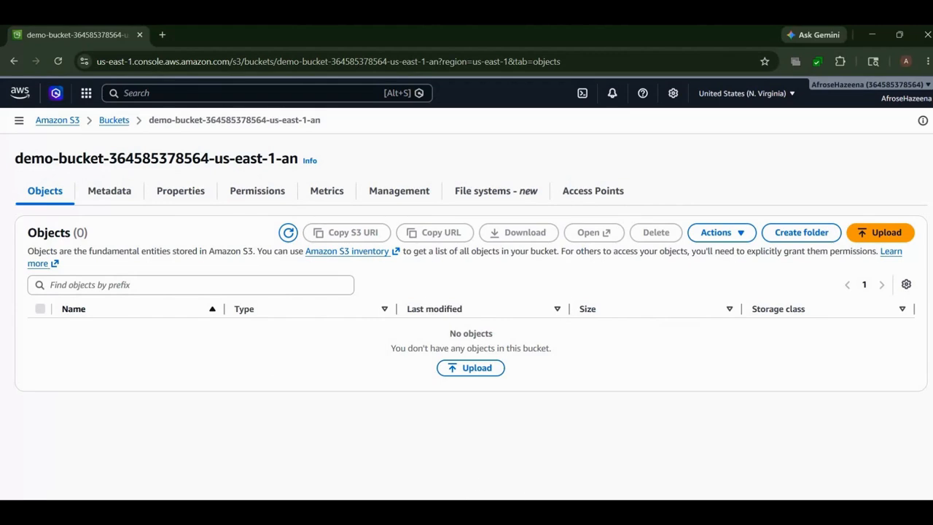
# - Upload all files and folders from File Explorer's fruitables-1.0.0 folder, .git through vegetable-website-template, to the bucket
pyautogui.click(467, 368)
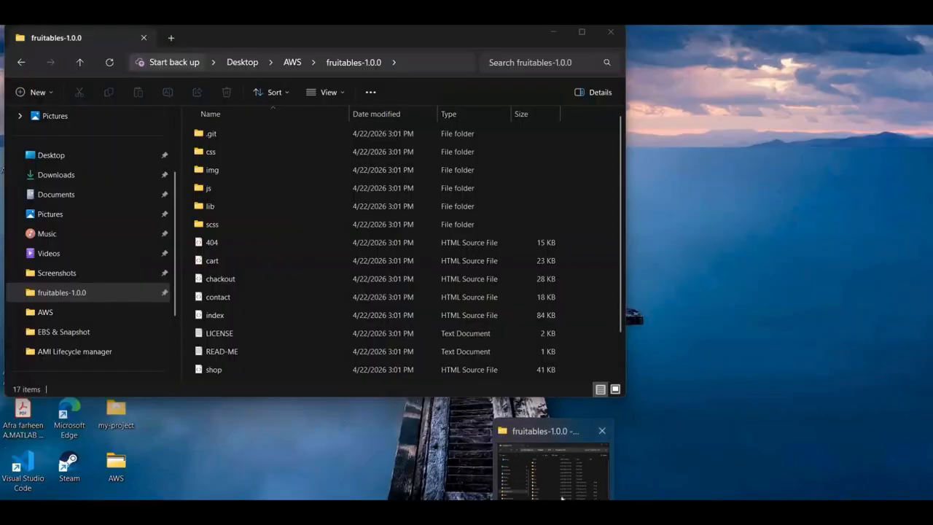
pyautogui.click(554, 452)
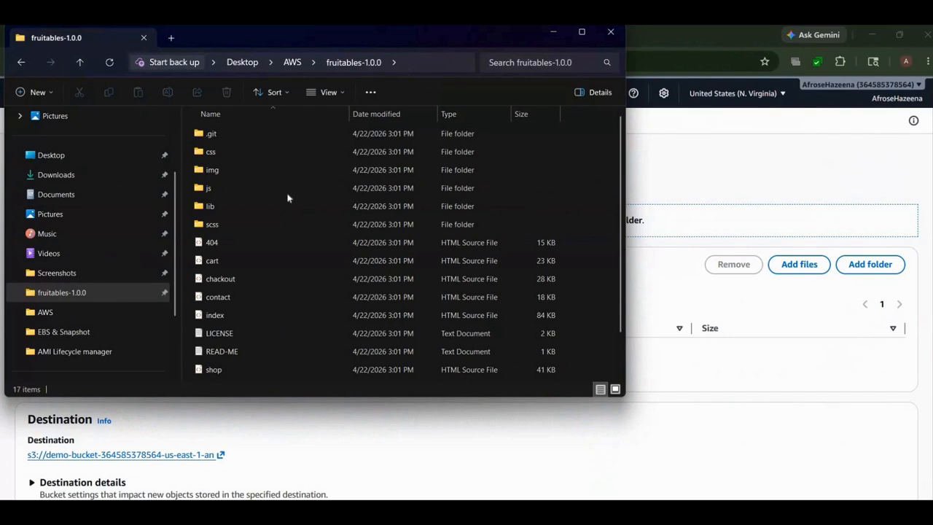
pyautogui.click(260, 141)
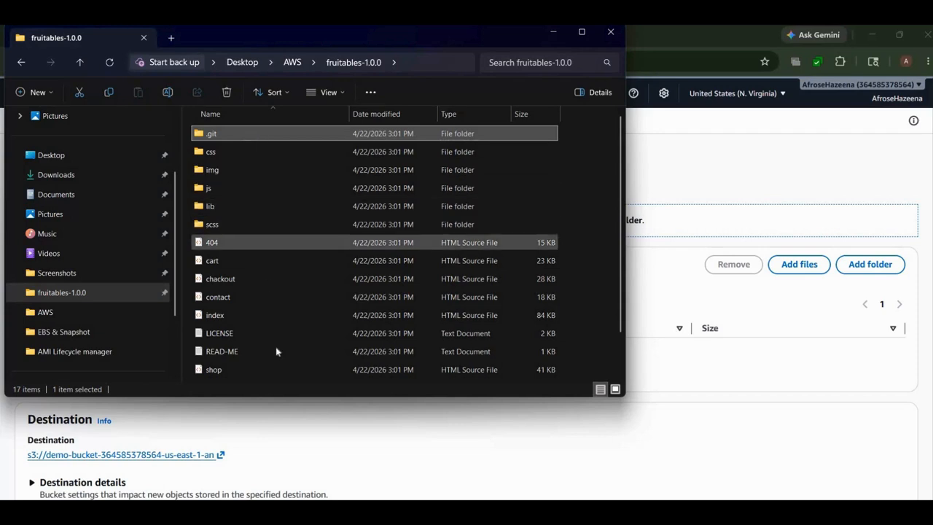
pyautogui.scroll(-1, 266, 364)
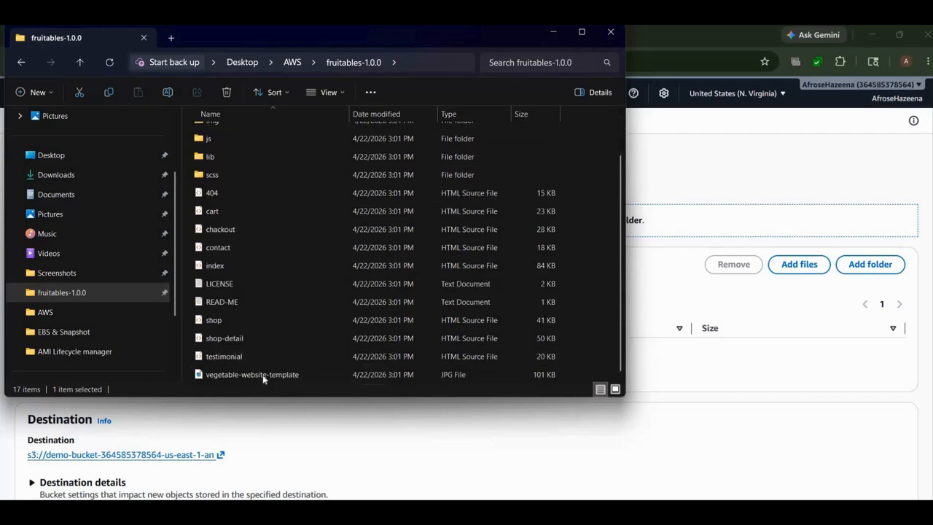
pyautogui.keyDown('shift'); pyautogui.click(264, 376); pyautogui.keyUp('shift')
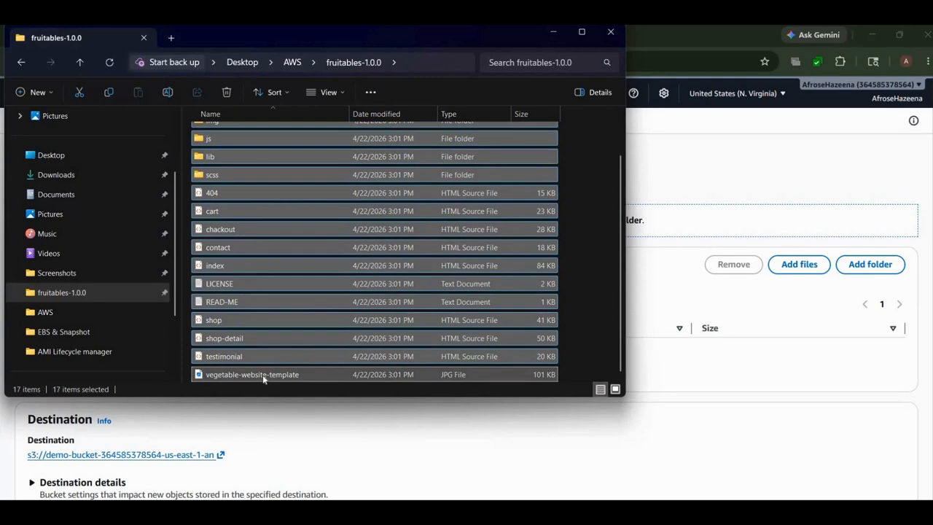
pyautogui.moveTo(335, 353); pyautogui.dragTo(693, 231)
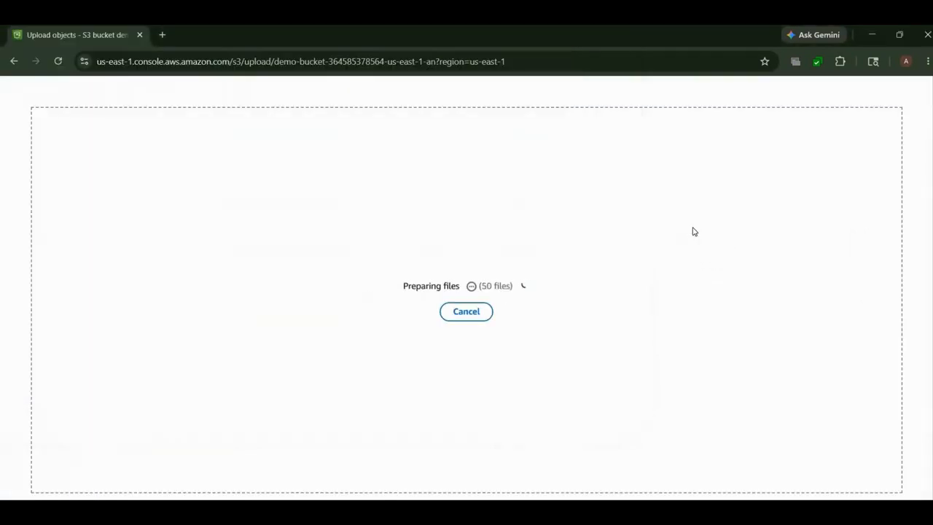
pyautogui.scroll(-4, 879, 431)
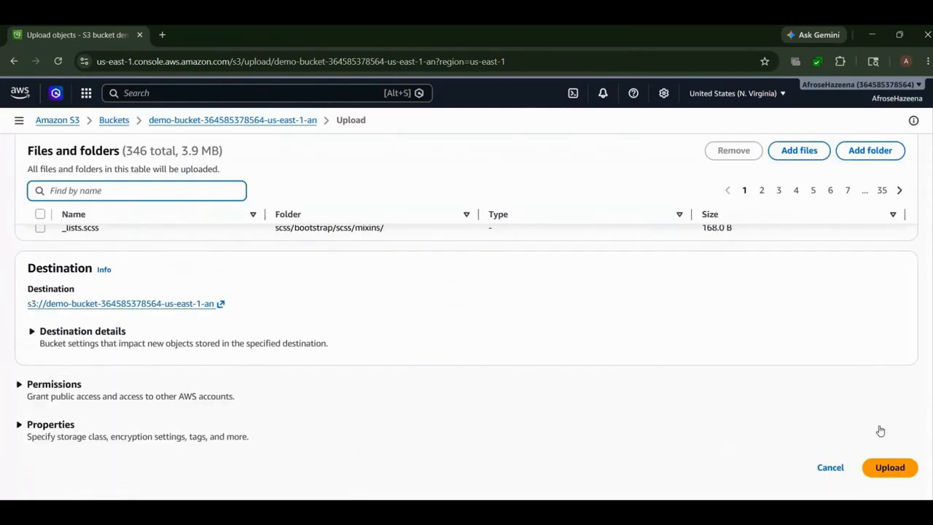
pyautogui.click(901, 470)
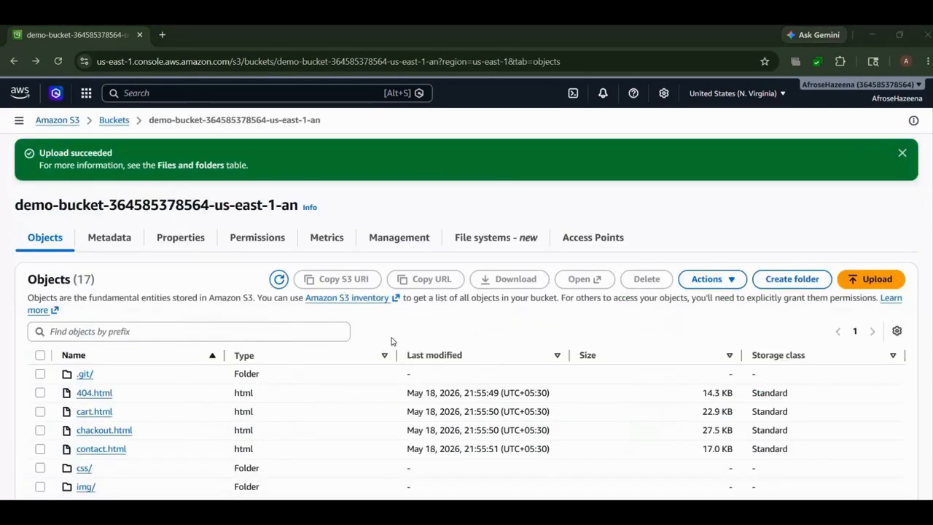
# - Look through the uploaded objects in the bucket, checking their names, types, sizes and storage classes
pyautogui.scroll(-3, 393, 341)
pyautogui.scroll(-2, 391, 340)
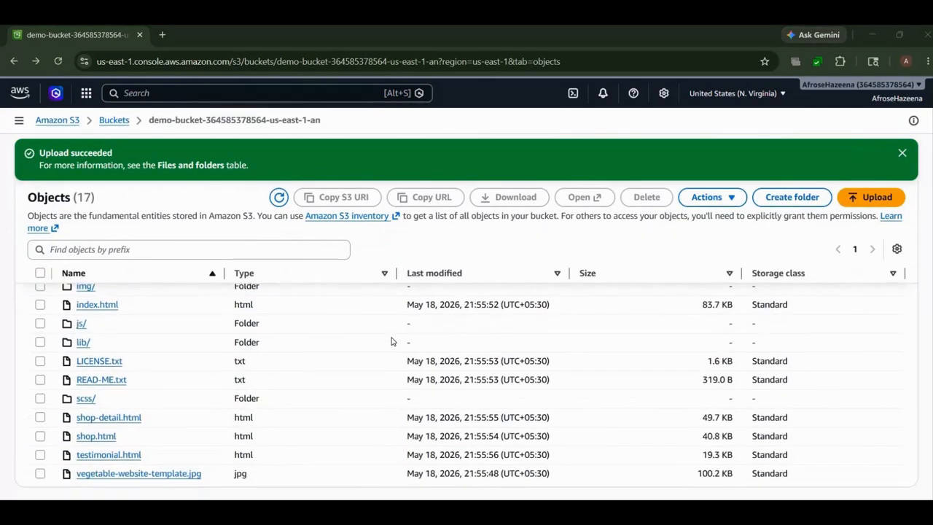
pyautogui.scroll(5, 634, 354)
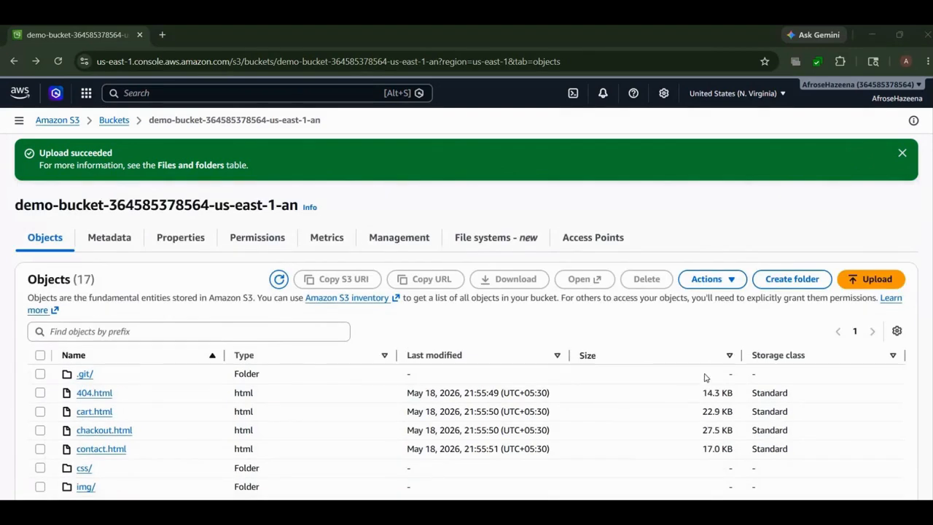
pyautogui.scroll(-4, 704, 376)
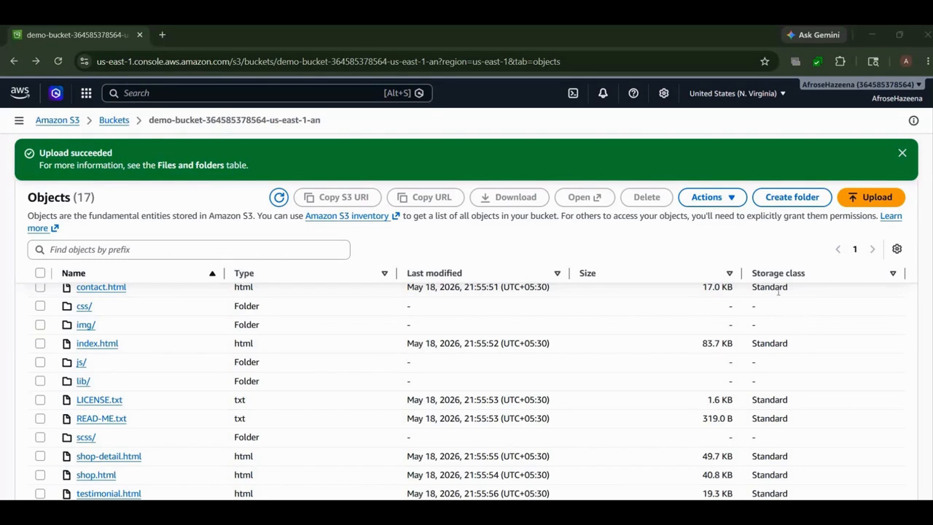
pyautogui.scroll(3, 779, 291)
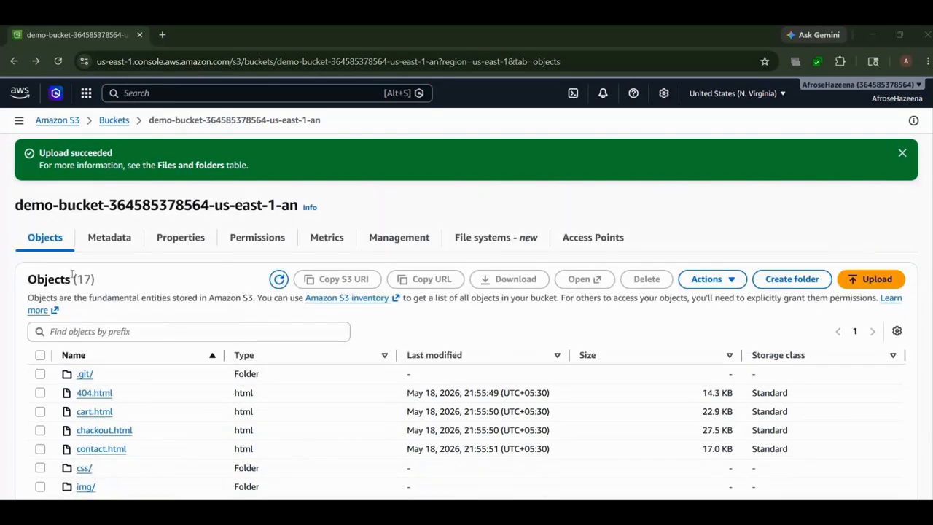
# - Return to the bucket list, reopen the demo-bucket bucket and show its properties
pyautogui.hscroll(-5, 1, 267)
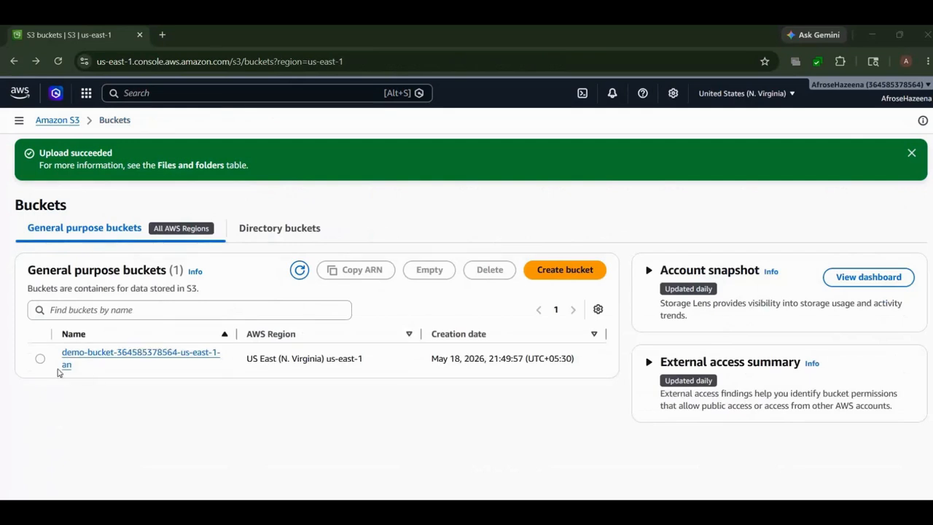
pyautogui.click(85, 358)
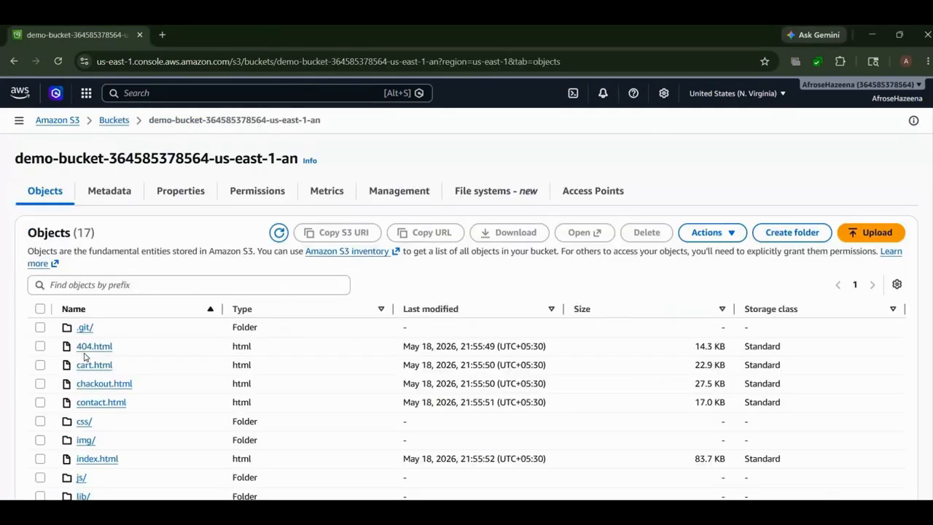
pyautogui.click(181, 192)
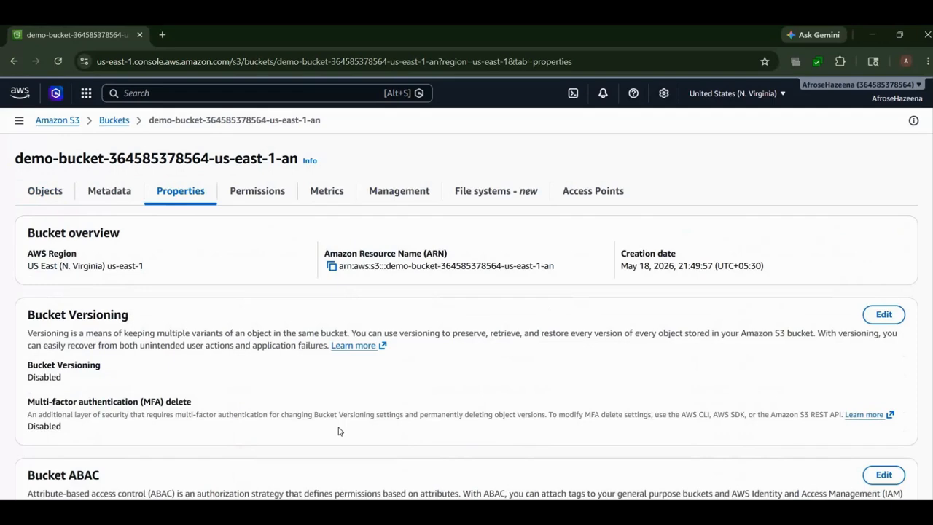
# - Enable static website hosting for the bucket as a static website with index.html as the index document, and save the changes
pyautogui.scroll(-10, 339, 431)
pyautogui.scroll(-4, 339, 430)
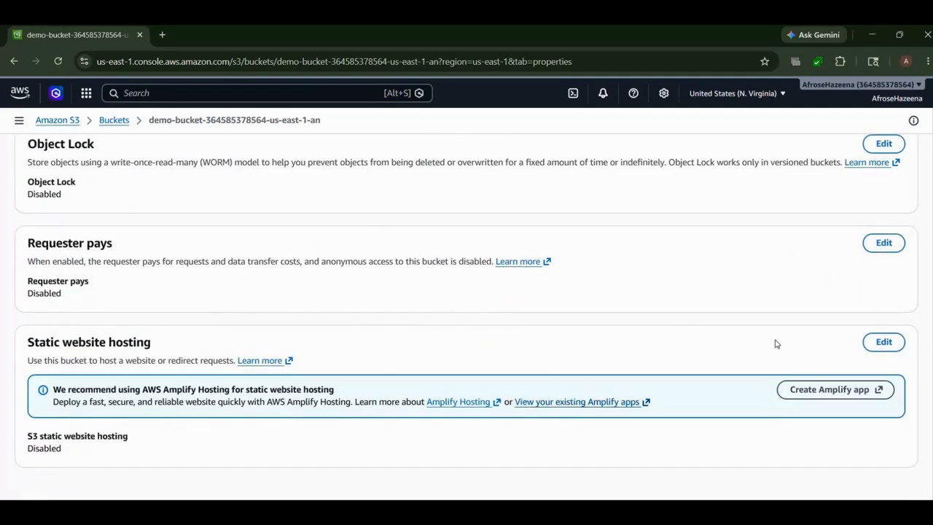
pyautogui.click(883, 342)
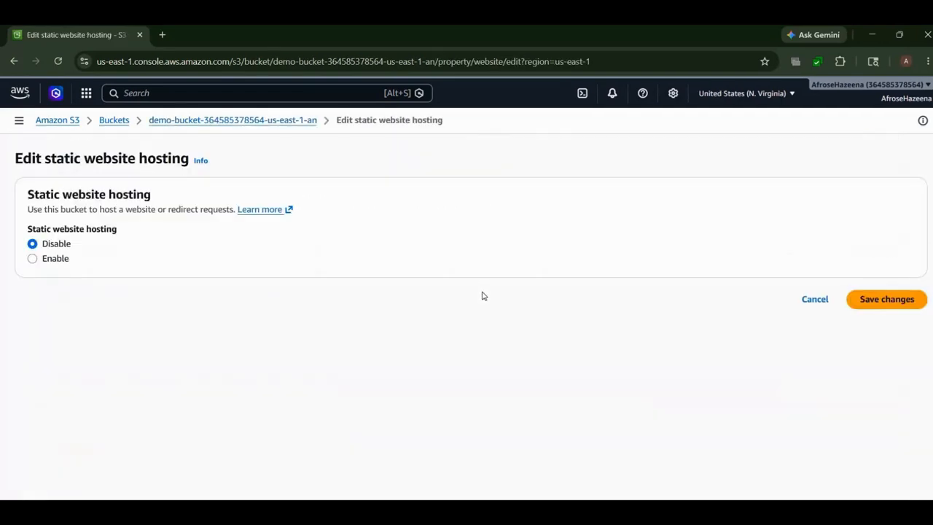
pyautogui.click(33, 259)
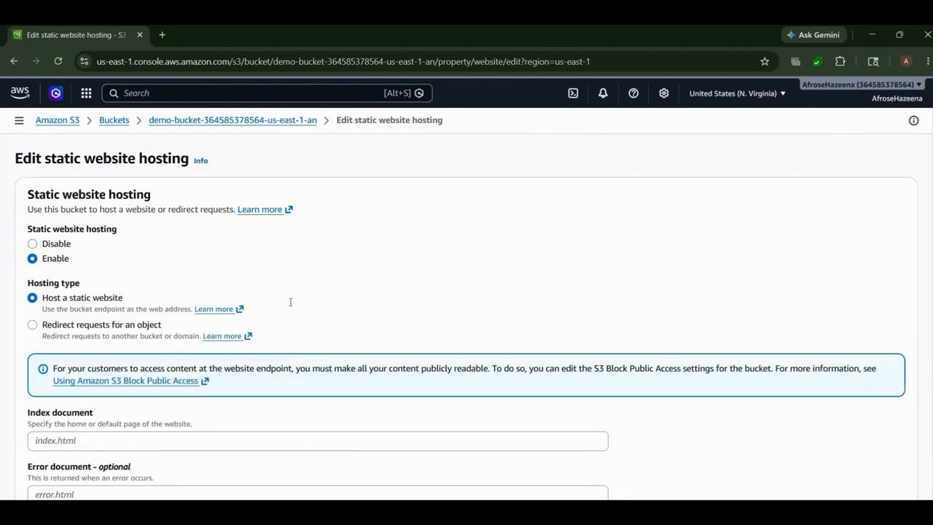
pyautogui.scroll(-2, 290, 302)
pyautogui.click(270, 301)
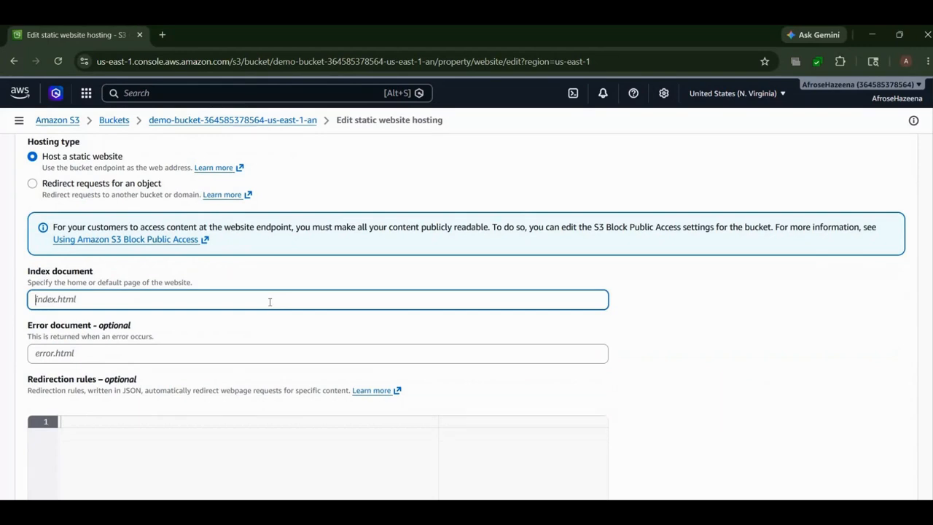
pyautogui.write('index.html')
pyautogui.scroll(-5, 76, 382)
pyautogui.click(867, 468)
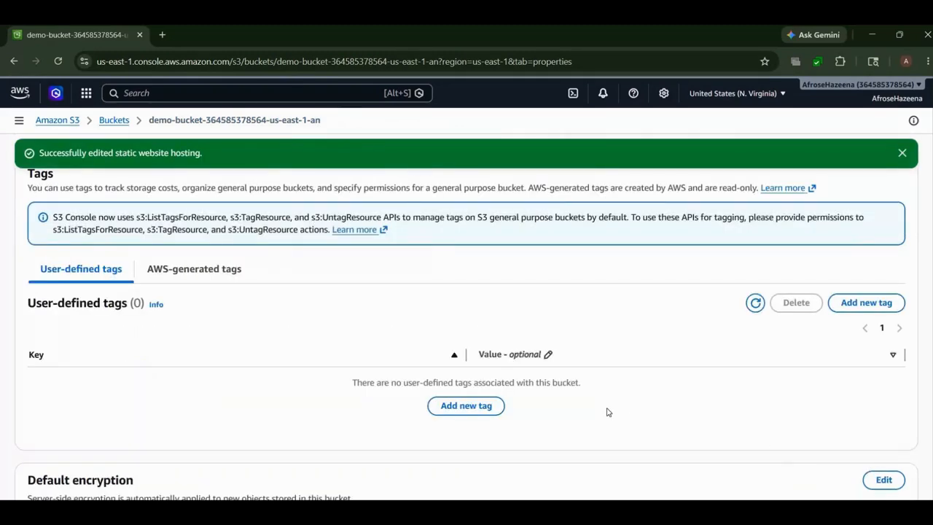
# - Turn off Block all public access in the bucket's permissions, save, and approve the change by entering "confirm"
pyautogui.scroll(-10, 445, 364)
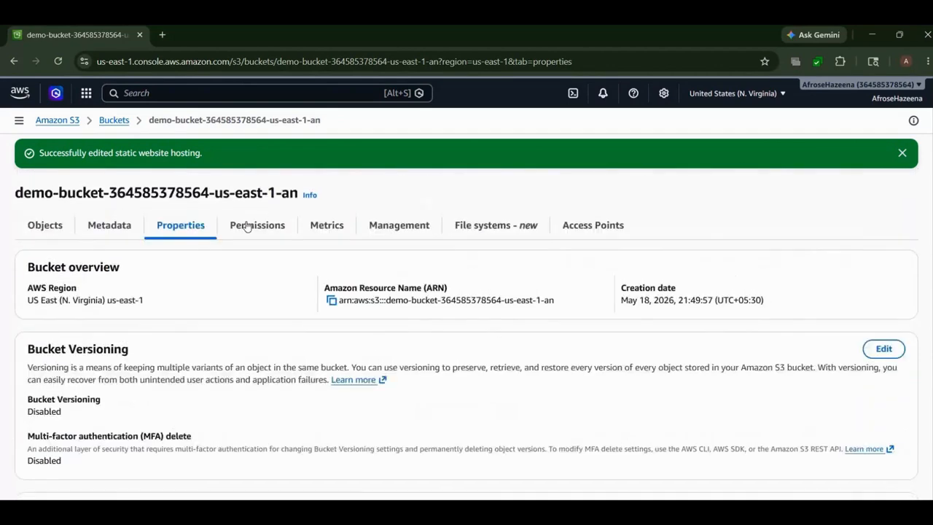
pyautogui.click(258, 225)
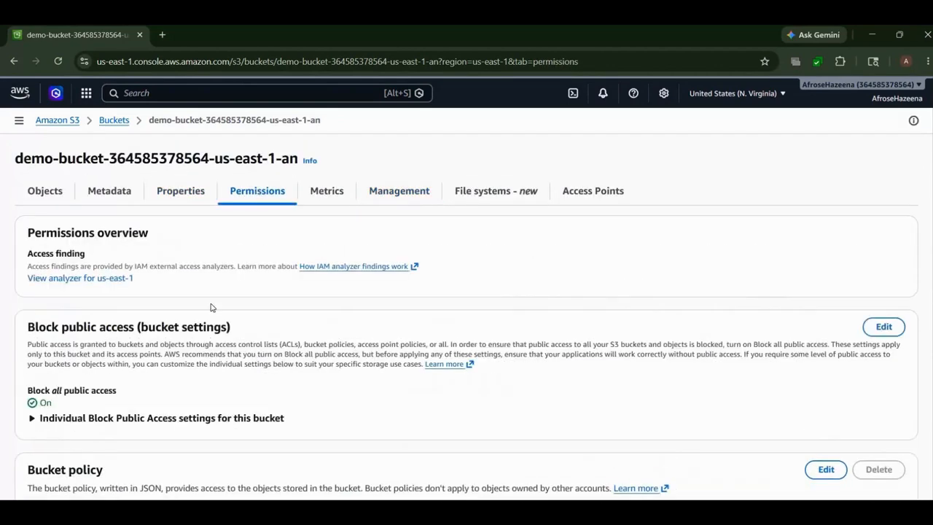
pyautogui.scroll(-1, 211, 307)
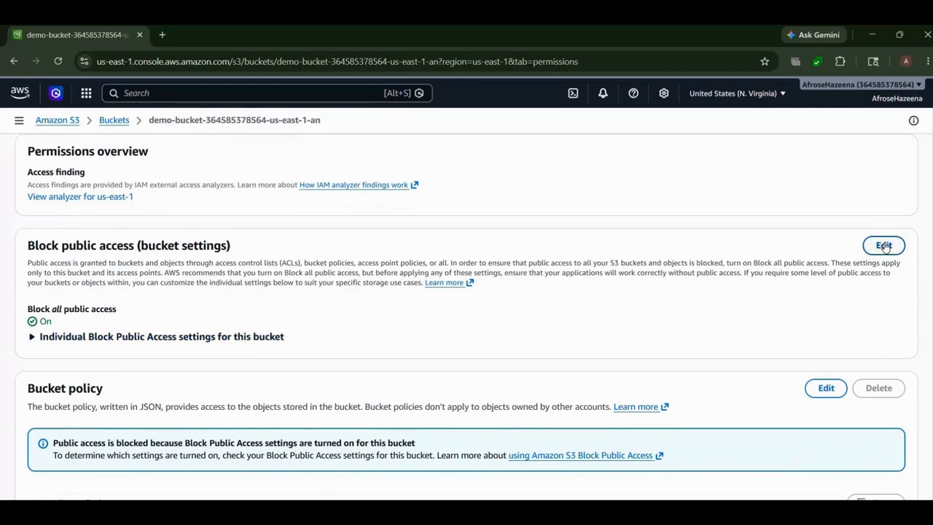
pyautogui.click(883, 245)
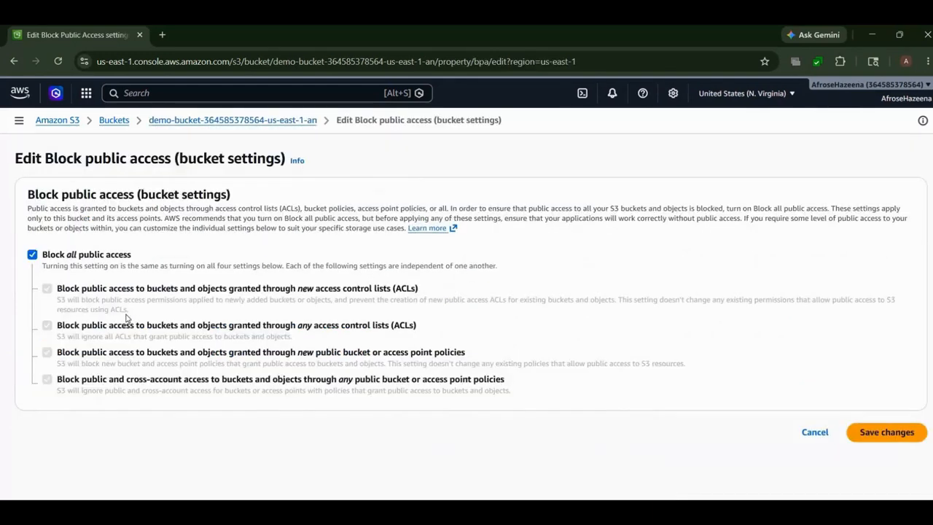
pyautogui.click(104, 253)
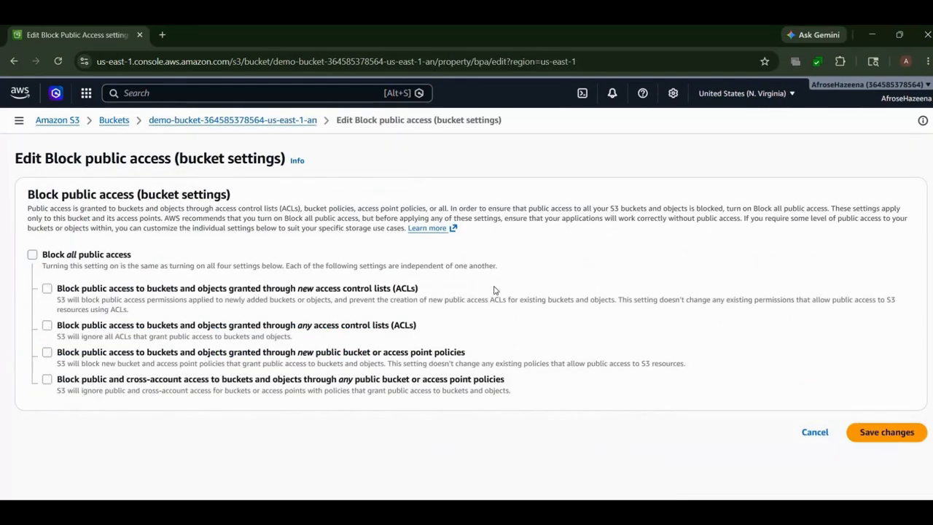
pyautogui.click(864, 432)
pyautogui.click(481, 334)
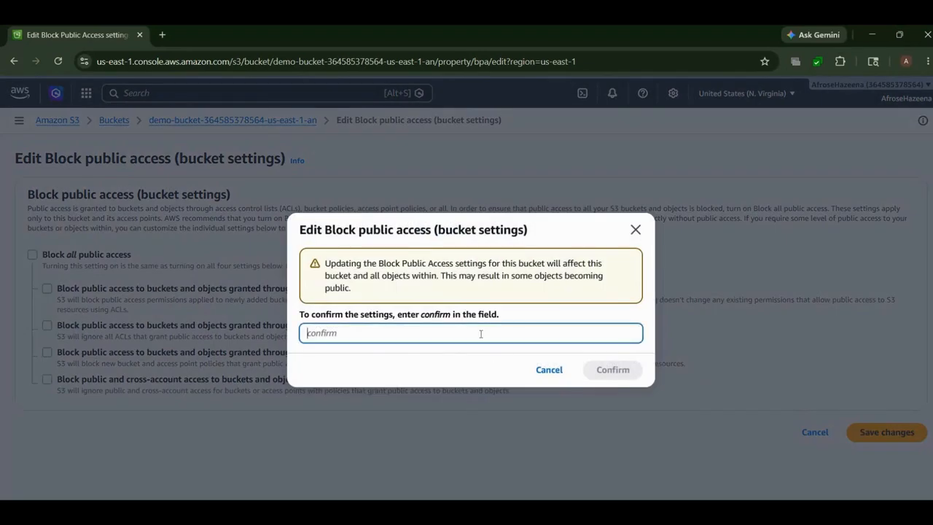
pyautogui.write('confirm')
pyautogui.click(611, 375)
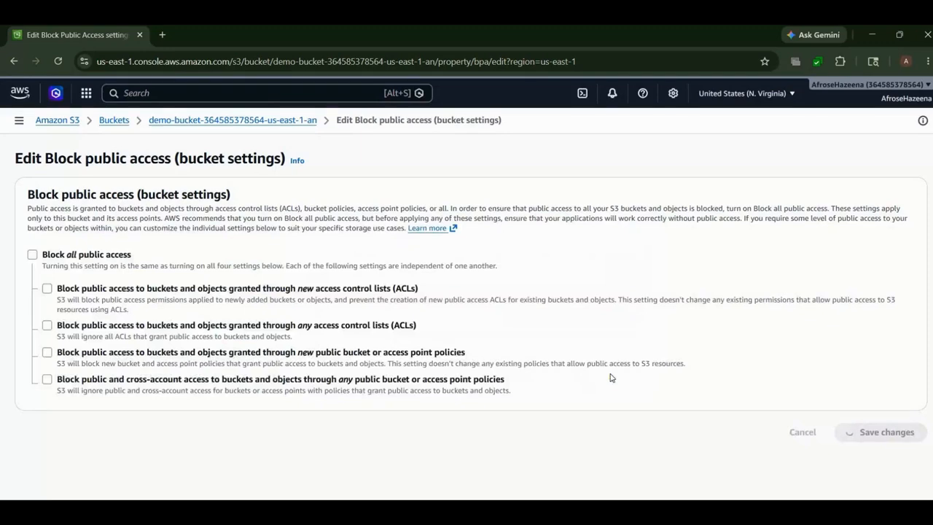
# - Switch to Notepad and copy the entire JSON policy from S3 file.txt for the bucket policy
pyautogui.scroll(-4, 459, 325)
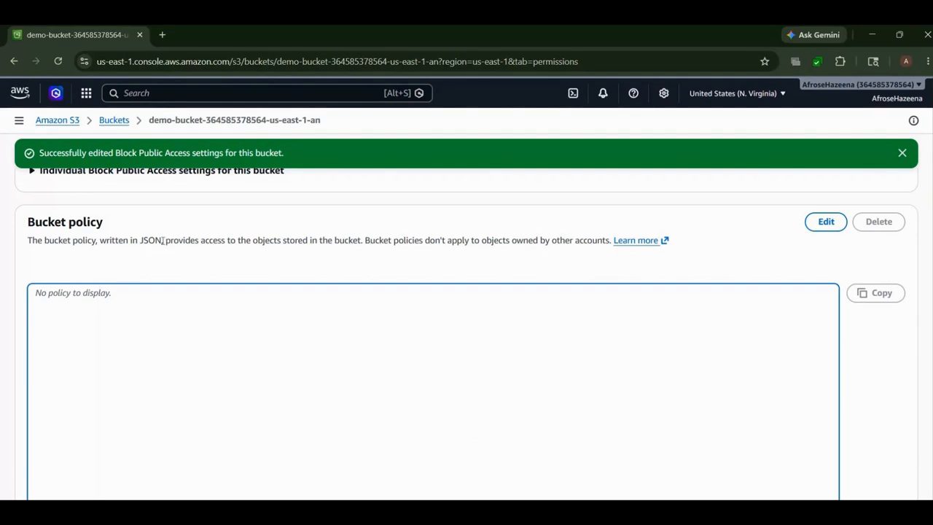
pyautogui.moveTo(161, 241); pyautogui.dragTo(130, 242)
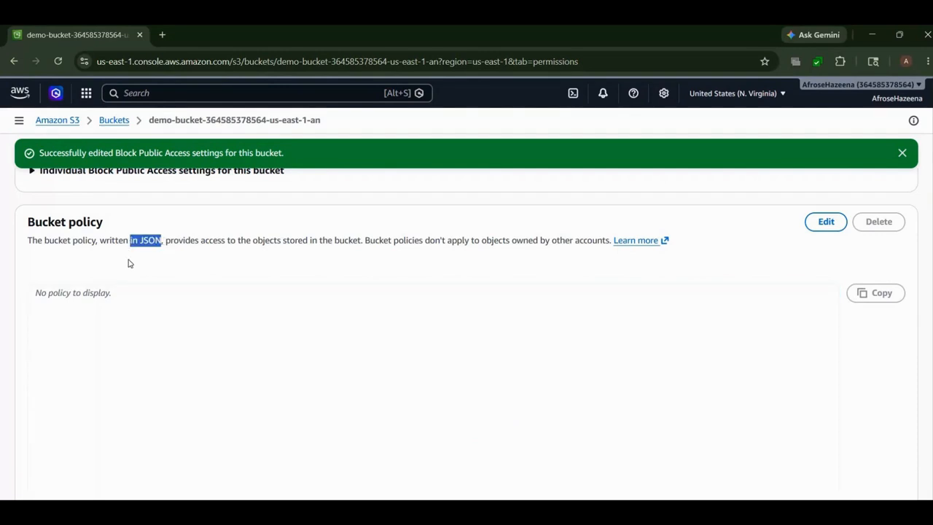
pyautogui.click(130, 263)
pyautogui.click(83, 239)
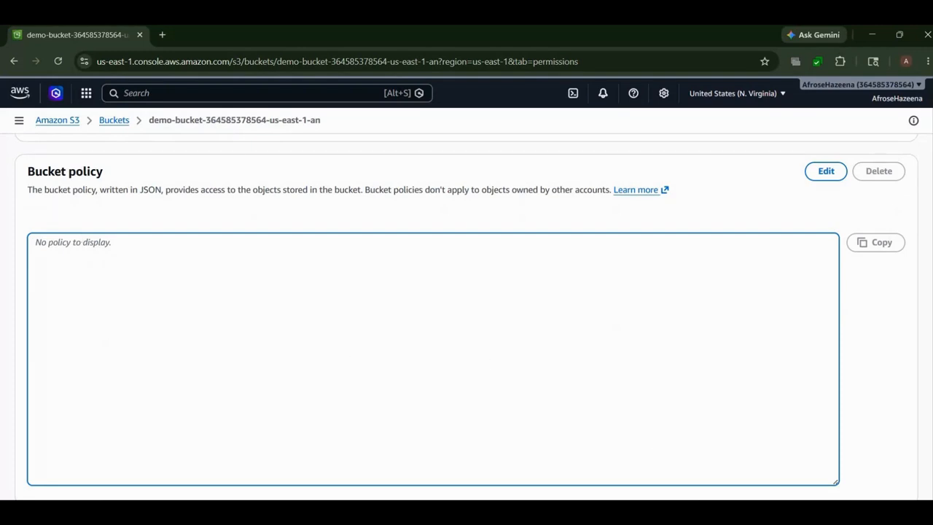
pyautogui.click(664, 496)
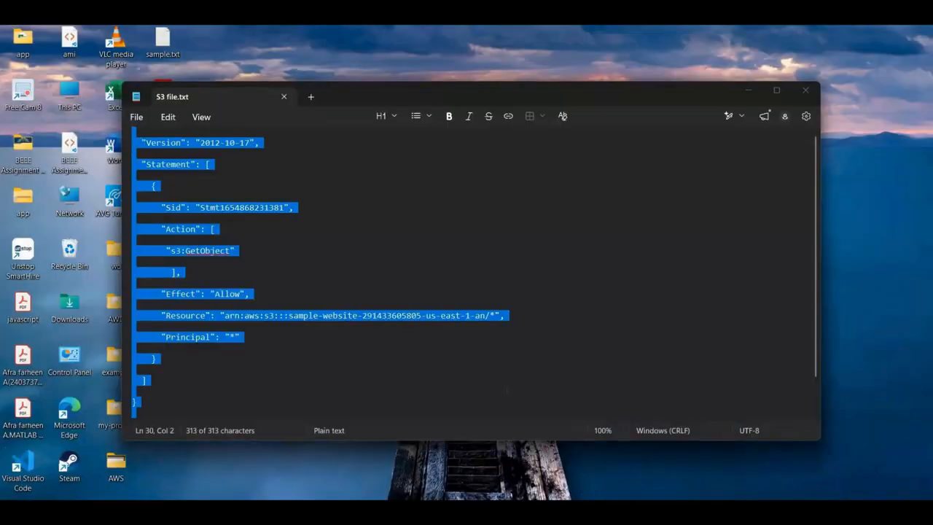
pyautogui.click(507, 391)
pyautogui.hotkey('ctrl', 'a')
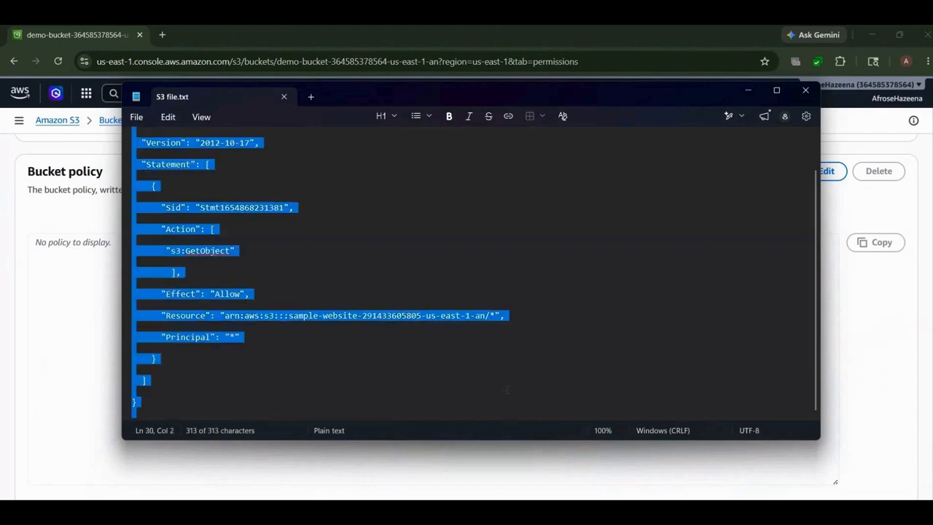
pyautogui.click(747, 90)
# - Open the bucket policy for editing and paste the copied s3:GetObject JSON policy into the empty editor
pyautogui.click(110, 254)
pyautogui.click(826, 171)
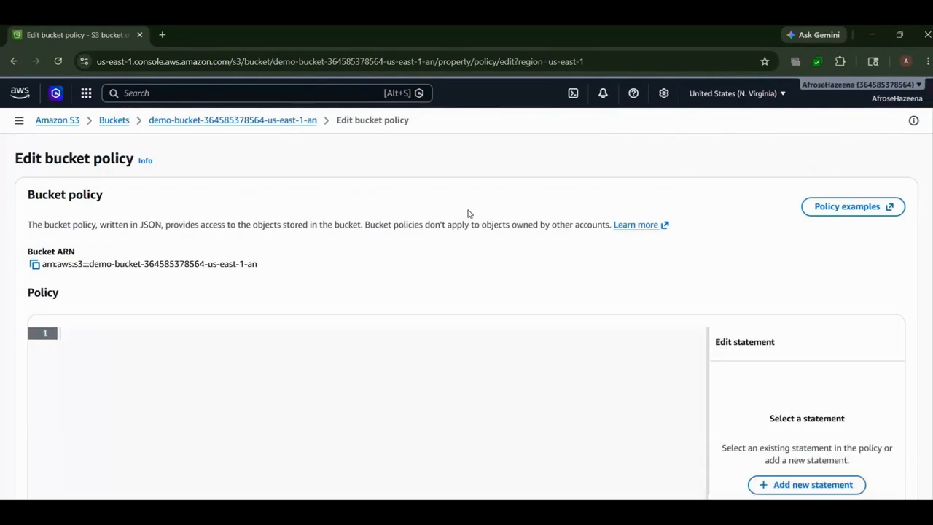
pyautogui.scroll(-2, 469, 213)
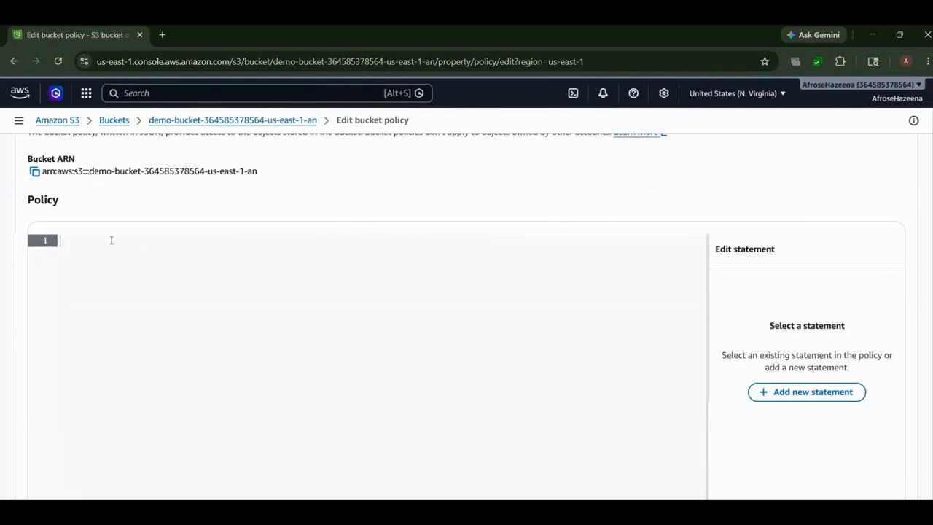
pyautogui.hotkey('ctrl', 'v')
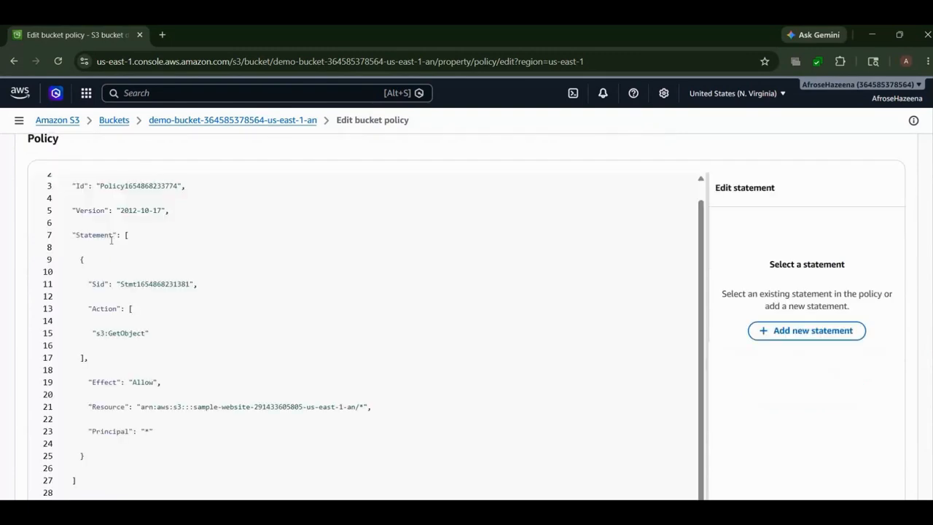
# - Replace the ARN in the policy's Resource line with the demo bucket's own ARN, keeping the /* suffix, and save the policy
pyautogui.scroll(-1, 111, 240)
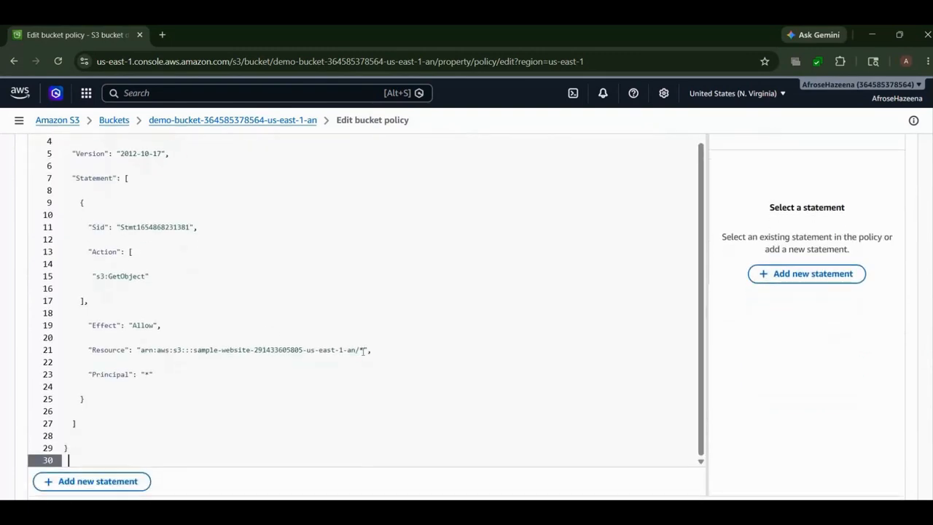
pyautogui.moveTo(355, 350); pyautogui.dragTo(142, 352)
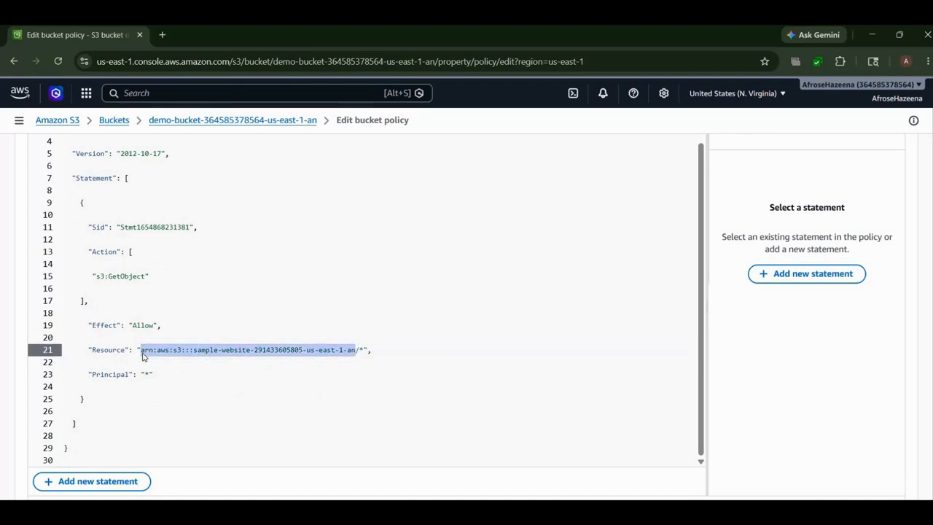
pyautogui.press('BackSpace')
pyautogui.scroll(3, 144, 357)
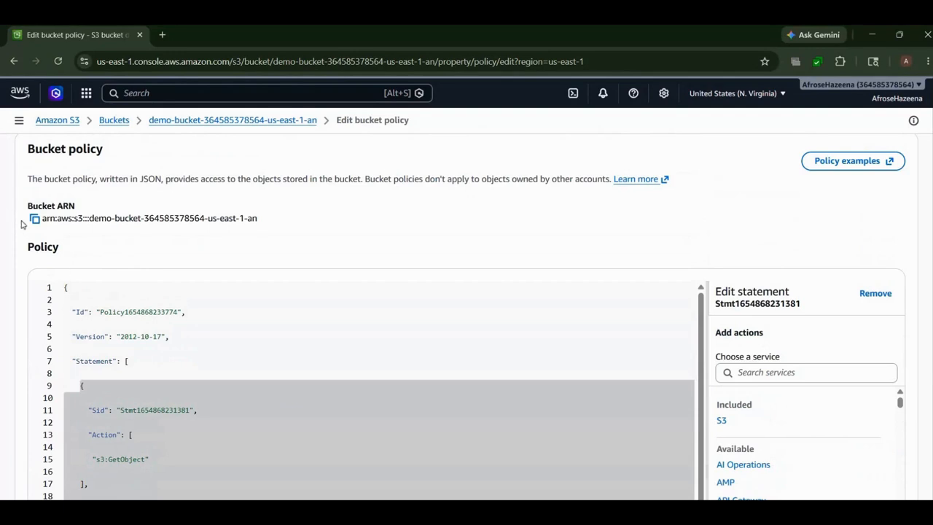
pyautogui.click(35, 220)
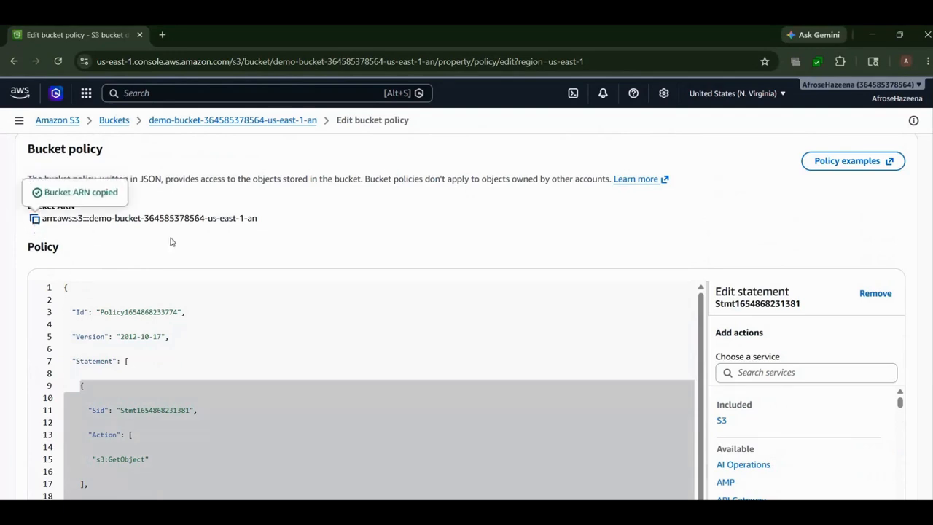
pyautogui.scroll(-3, 163, 336)
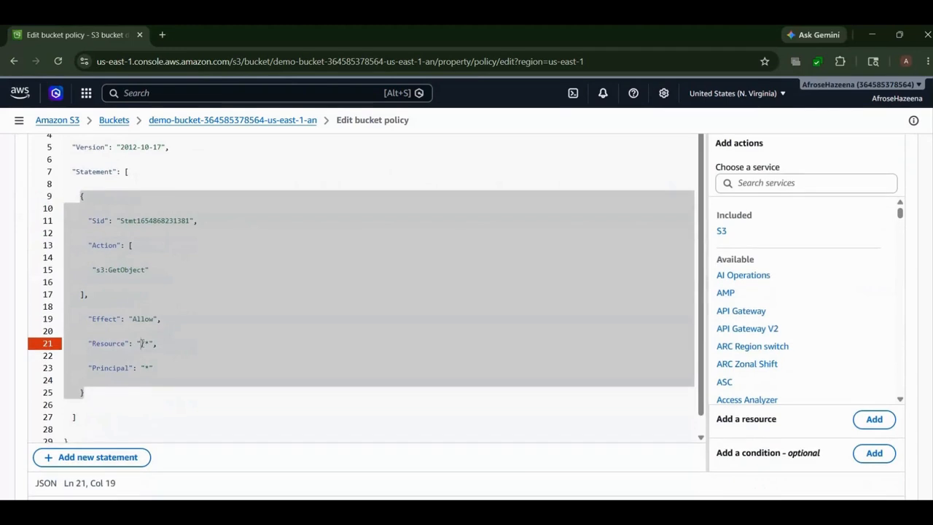
pyautogui.hotkey('ctrl', 'v')
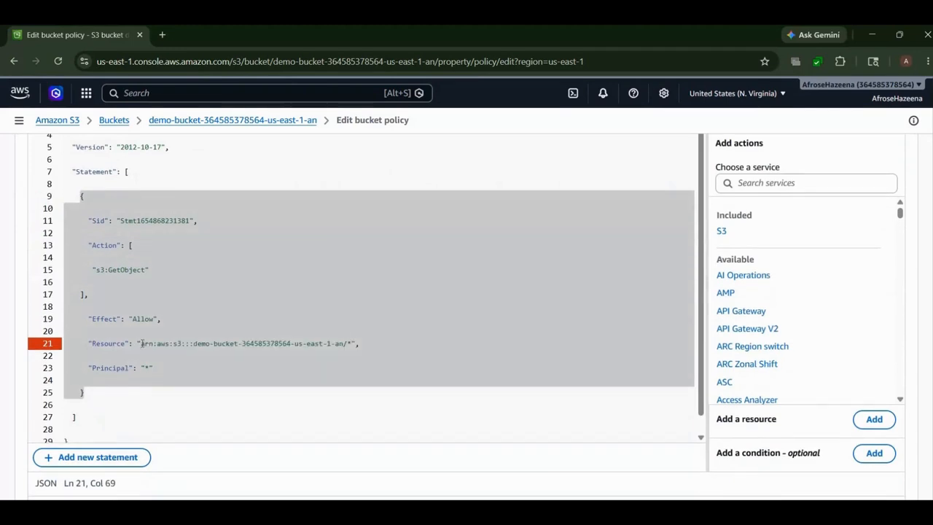
pyautogui.scroll(-5, 244, 361)
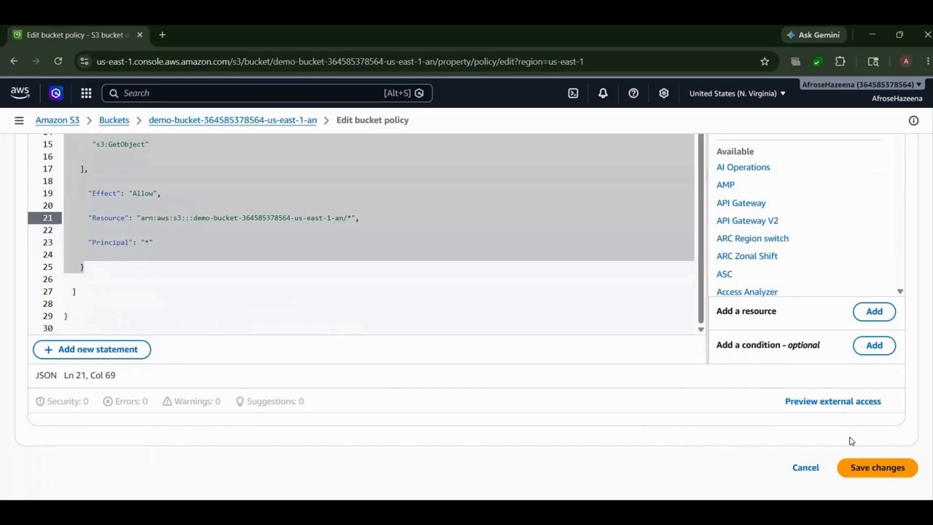
pyautogui.click(867, 470)
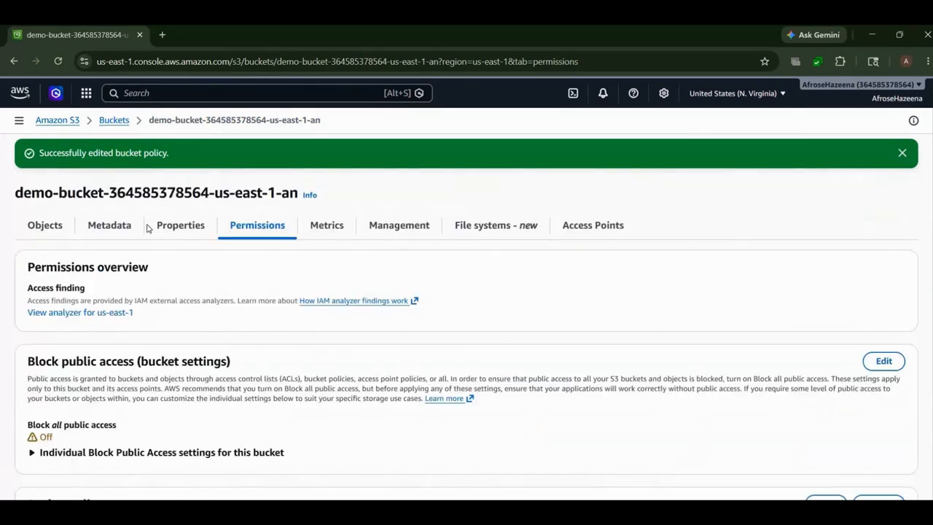
# - Reopen the demo bucket from the bucket list, open its index.html object and copy the object URL
pyautogui.click(114, 121)
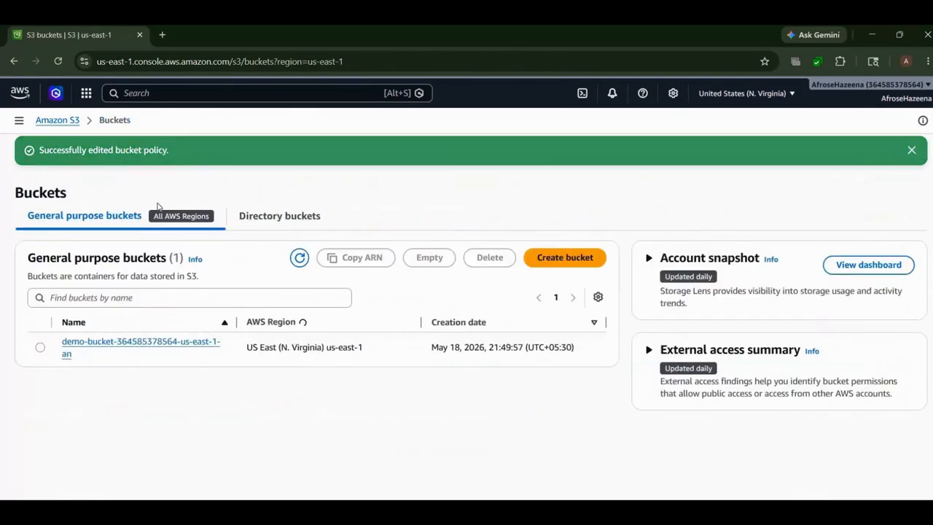
pyautogui.click(108, 313)
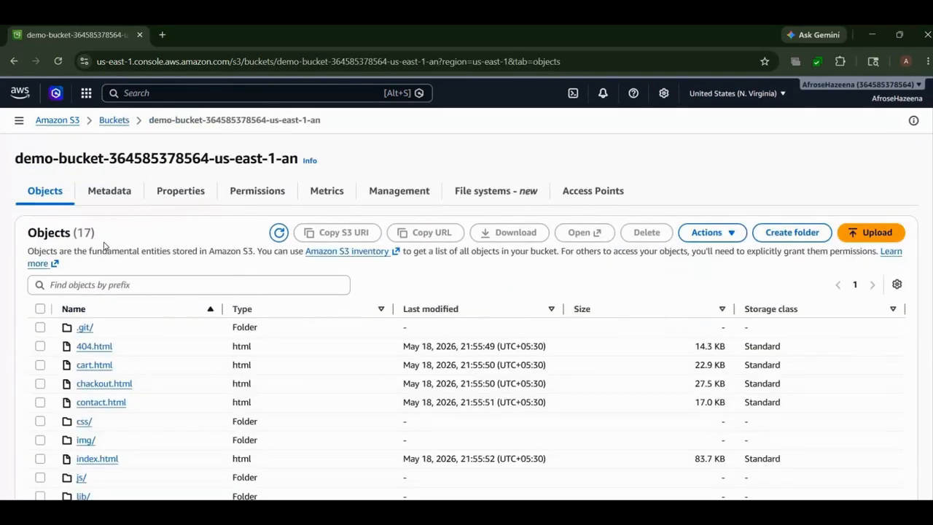
pyautogui.click(108, 363)
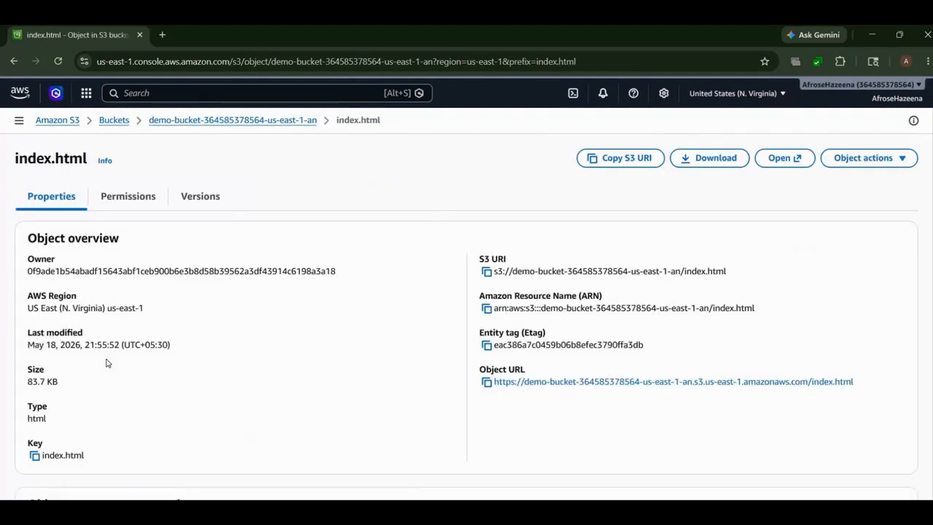
pyautogui.click(486, 379)
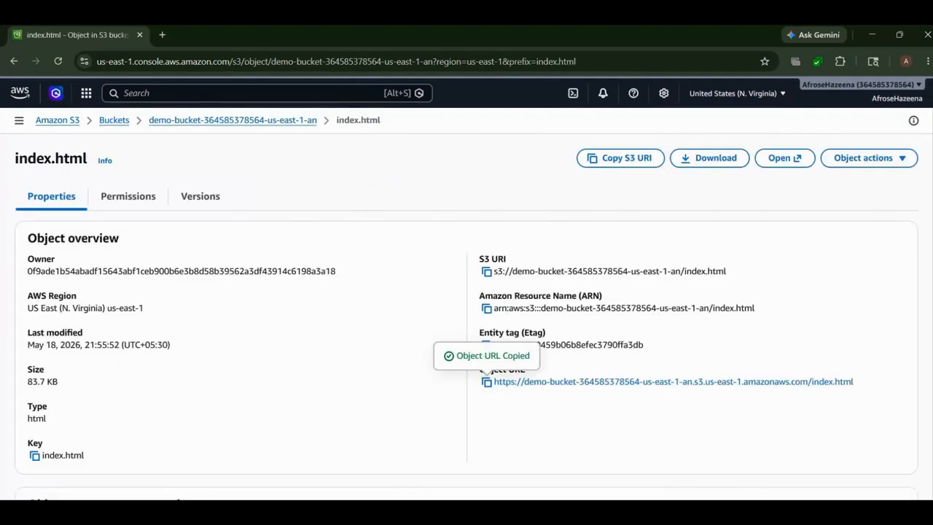
# - Load the copied index.html object URL in a new browser tab
pyautogui.click(161, 35)
pyautogui.hotkey('ctrl', 'v')
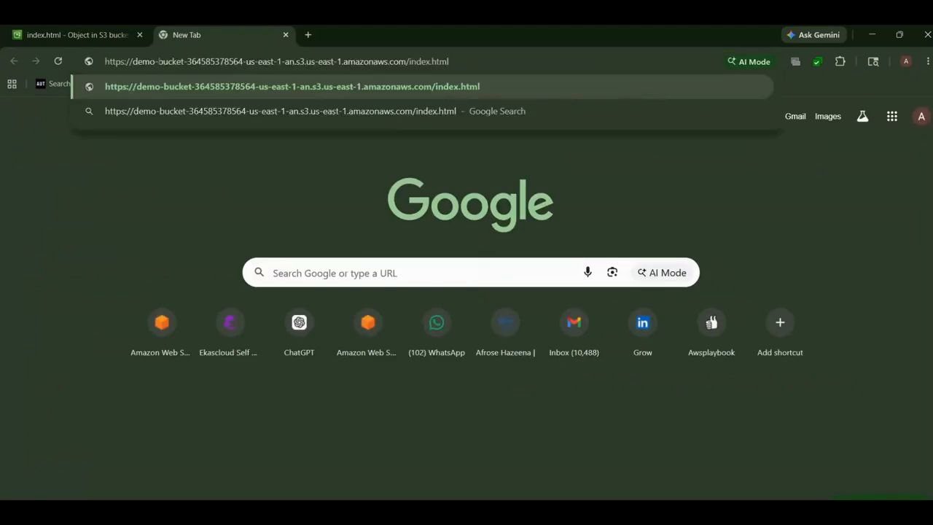
pyautogui.press('Return')
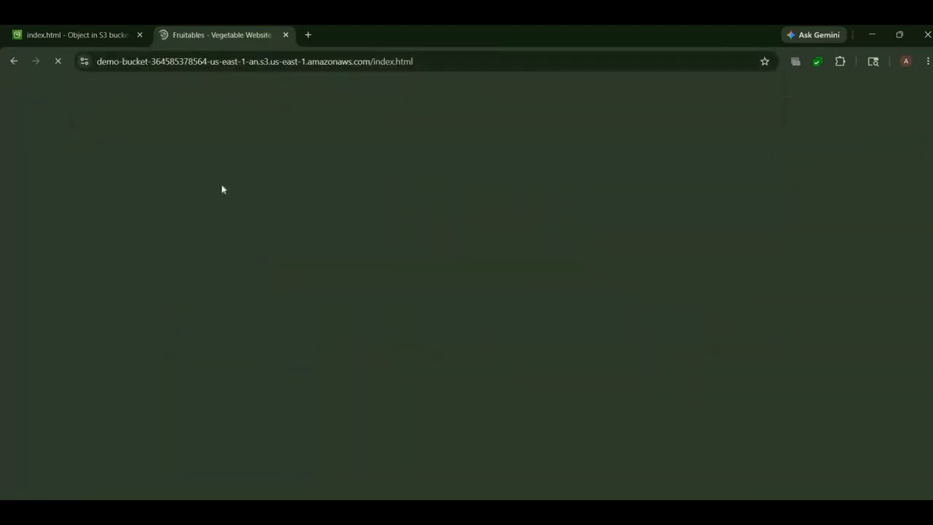